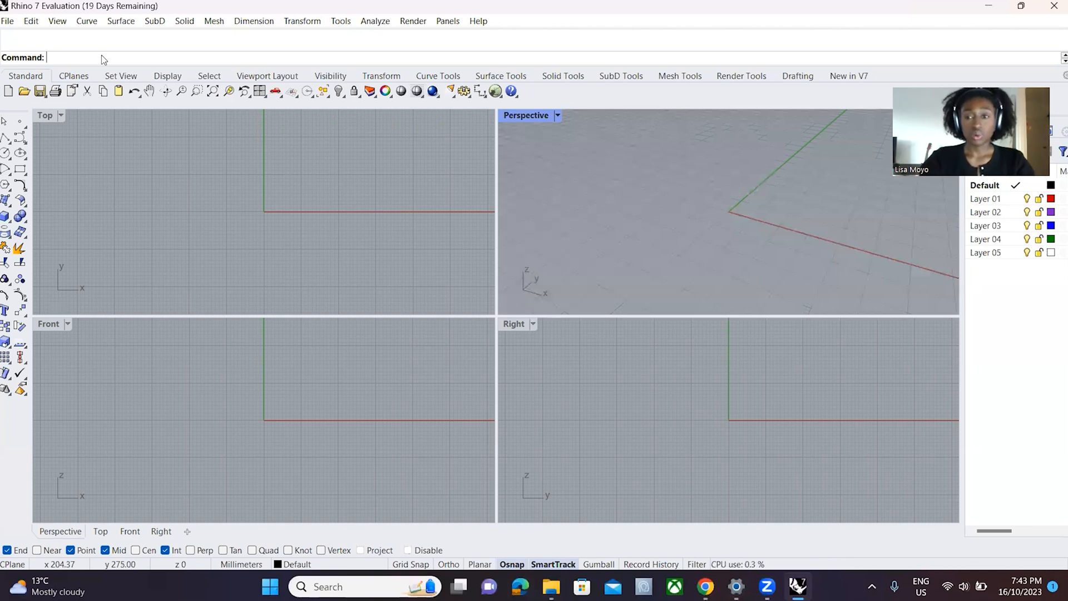
- Insert the image "floor plan for floating house" from the Desktop folder Tutorial Material > Tutorial 01 using the Picture command
{"action": "type", "text": "Ima"}
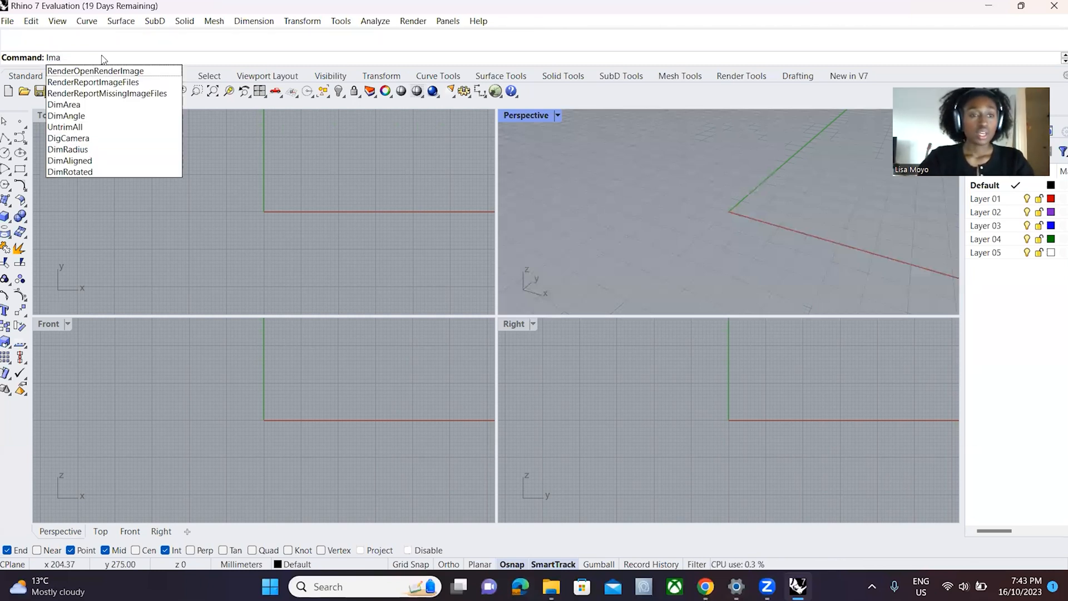
{"action": "key", "text": "BackSpace"}
{"action": "key", "text": "BackSpace"}
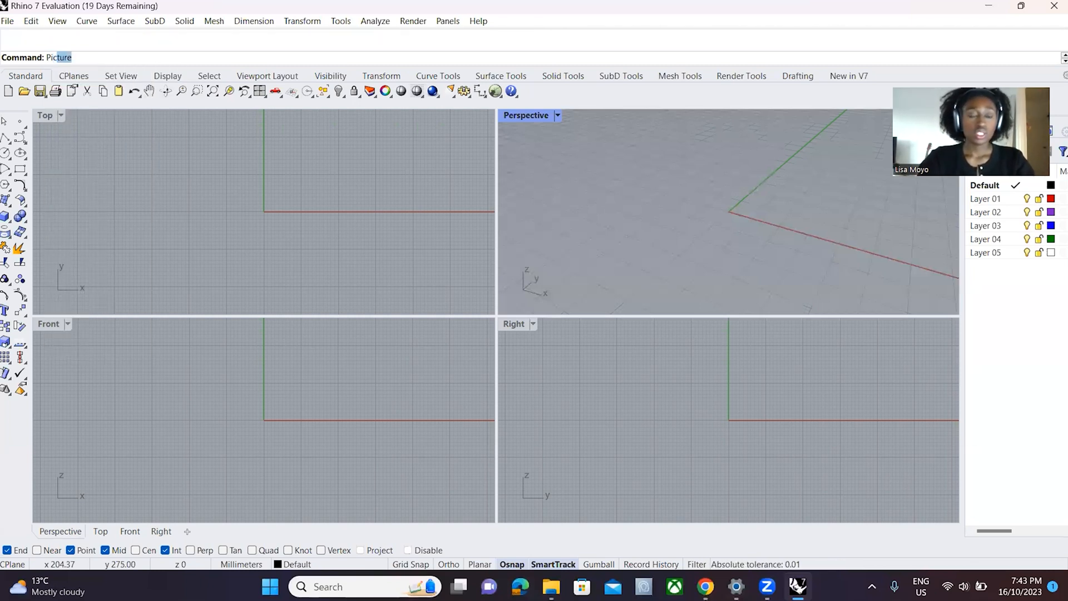
{"action": "key", "text": "Return"}
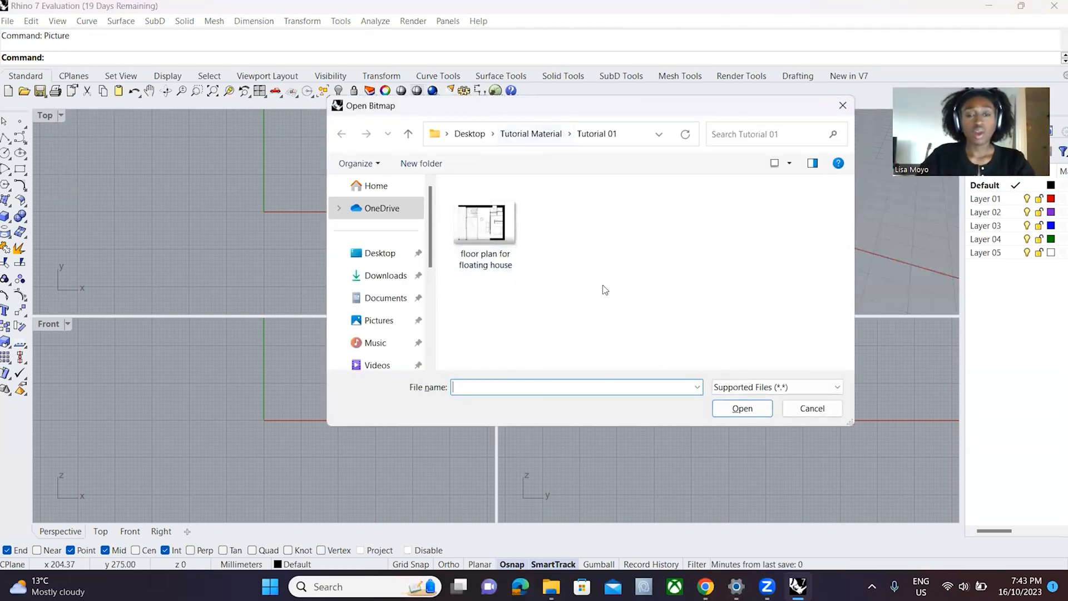
{"action": "left_click", "coordinate": [468, 137]}
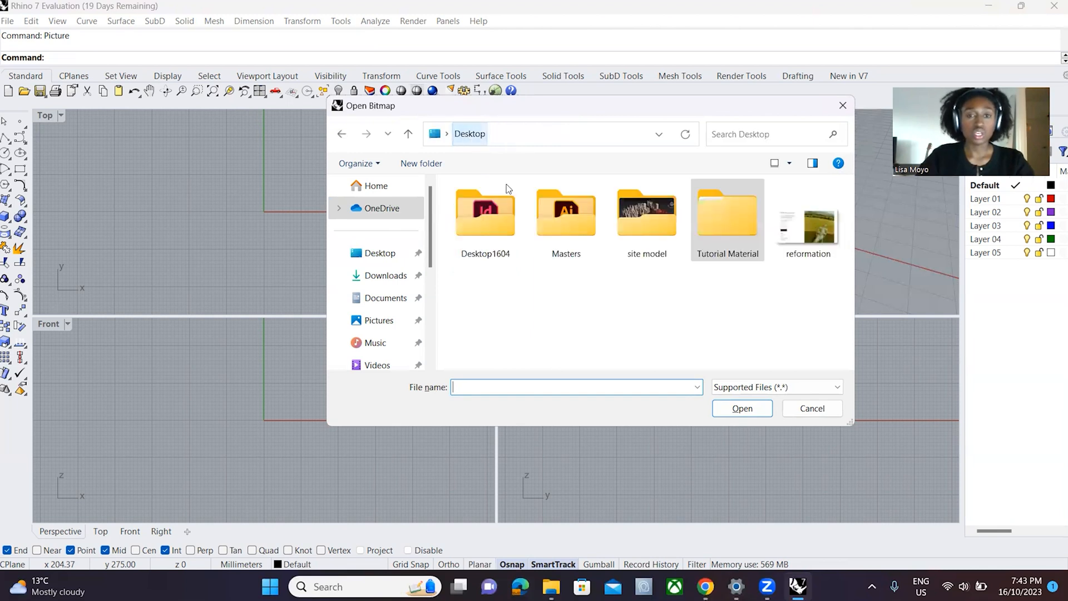
{"action": "double_click", "coordinate": [712, 216]}
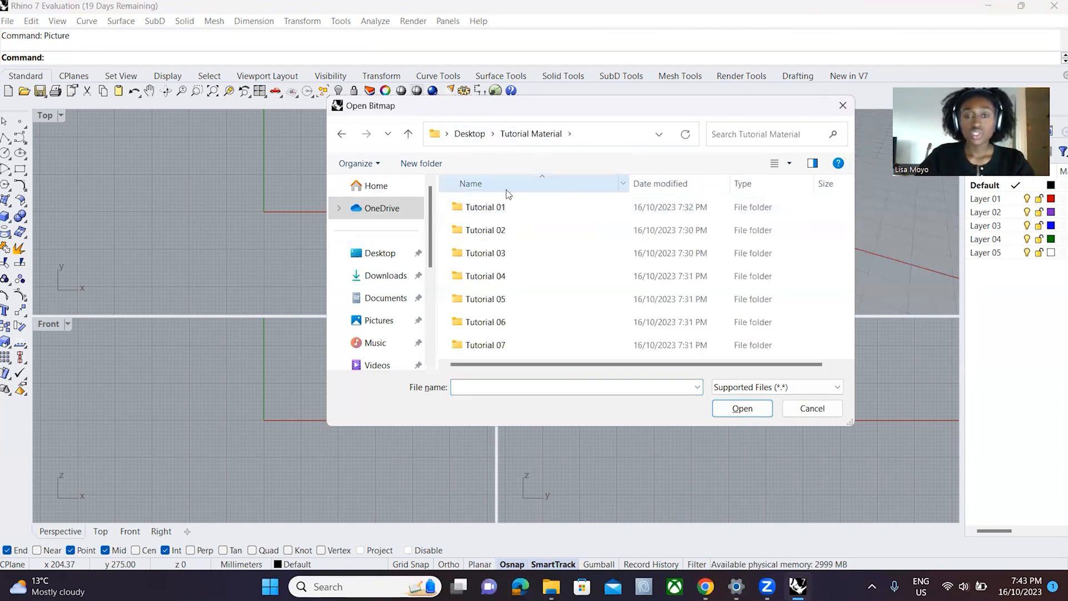
{"action": "double_click", "coordinate": [485, 207]}
{"action": "left_click", "coordinate": [490, 226]}
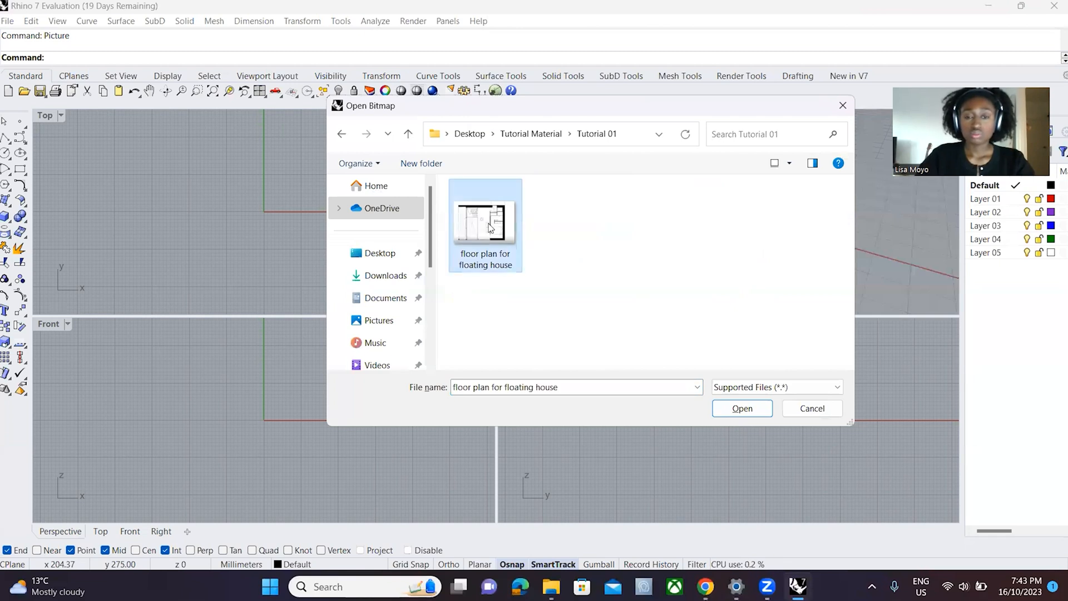
{"action": "left_click", "coordinate": [742, 408]}
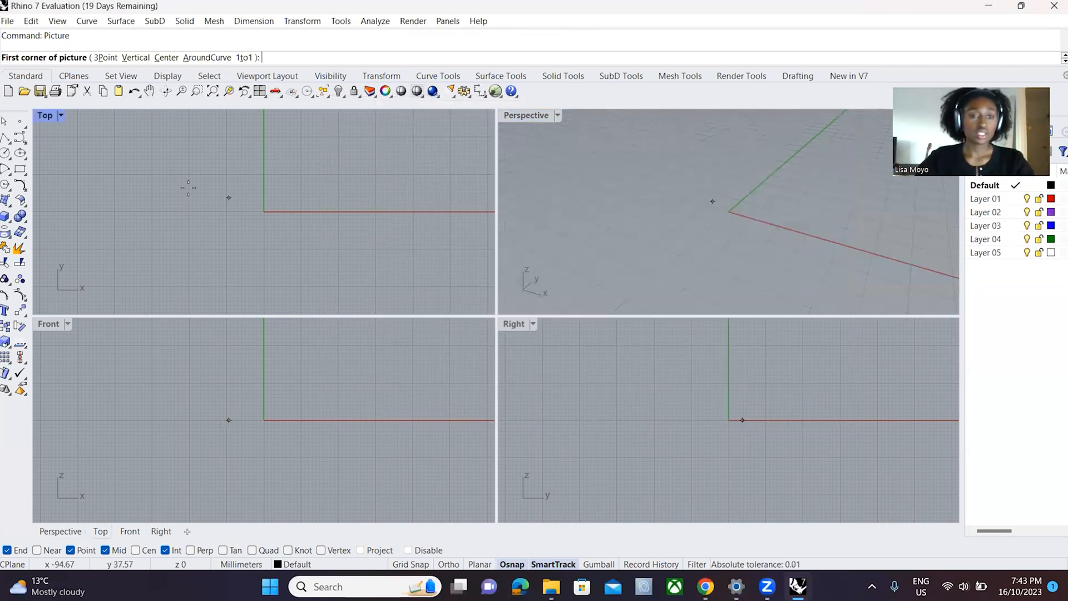
- Place the floor plan picture in the Top view, from just beside the origin to about x 19268, y -11574 mm
{"action": "left_click", "coordinate": [190, 198]}
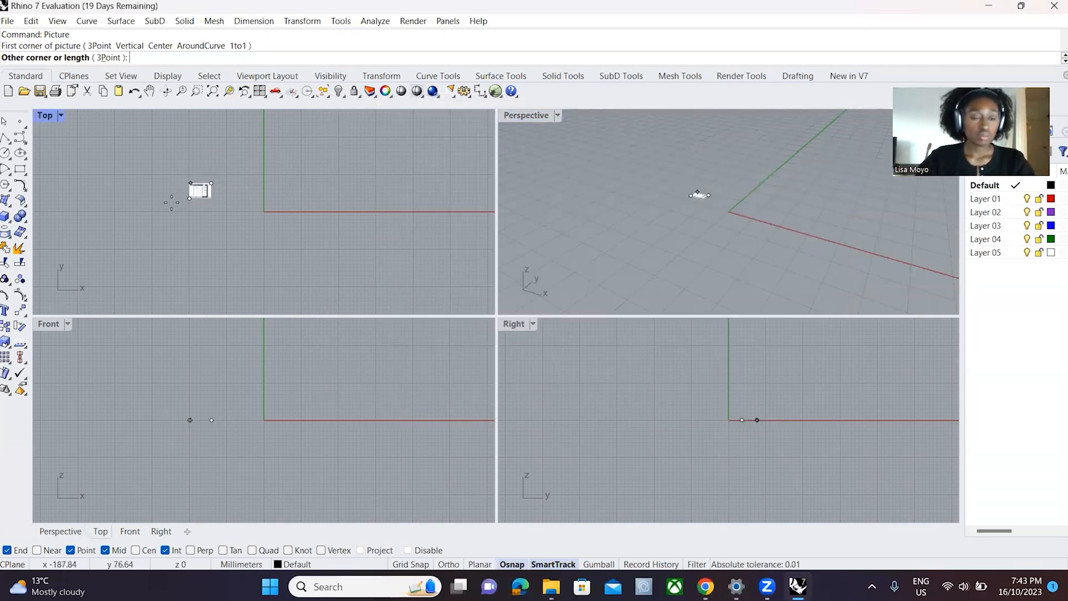
{"action": "scroll", "coordinate": [261, 189], "scroll_direction": "down", "scroll_amount": 3}
{"action": "scroll", "coordinate": [271, 260], "scroll_direction": "down", "scroll_amount": 20}
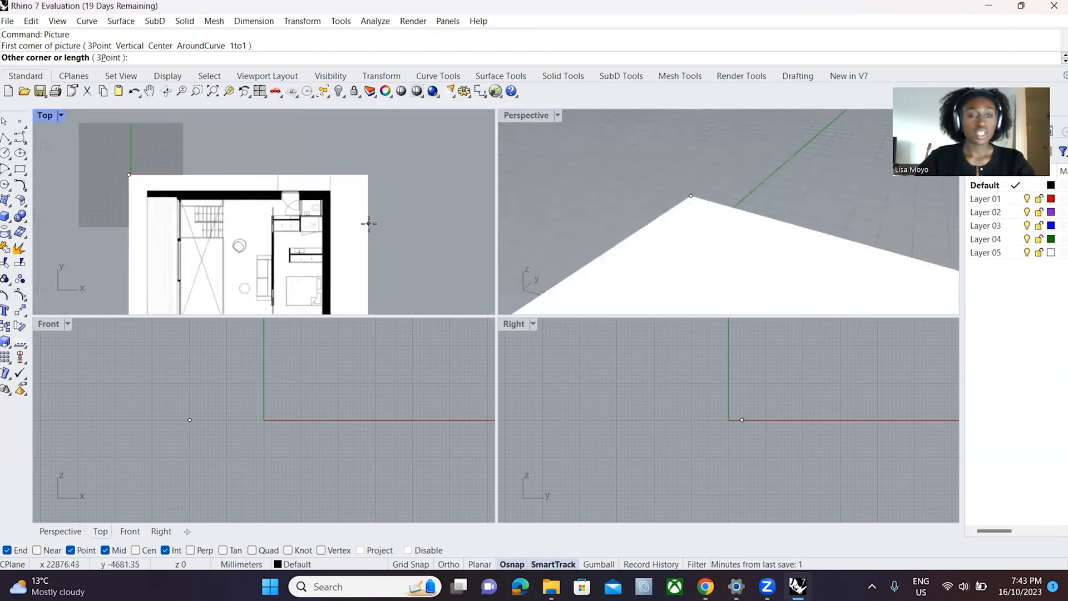
{"action": "scroll", "coordinate": [278, 233], "scroll_direction": "down", "scroll_amount": 5}
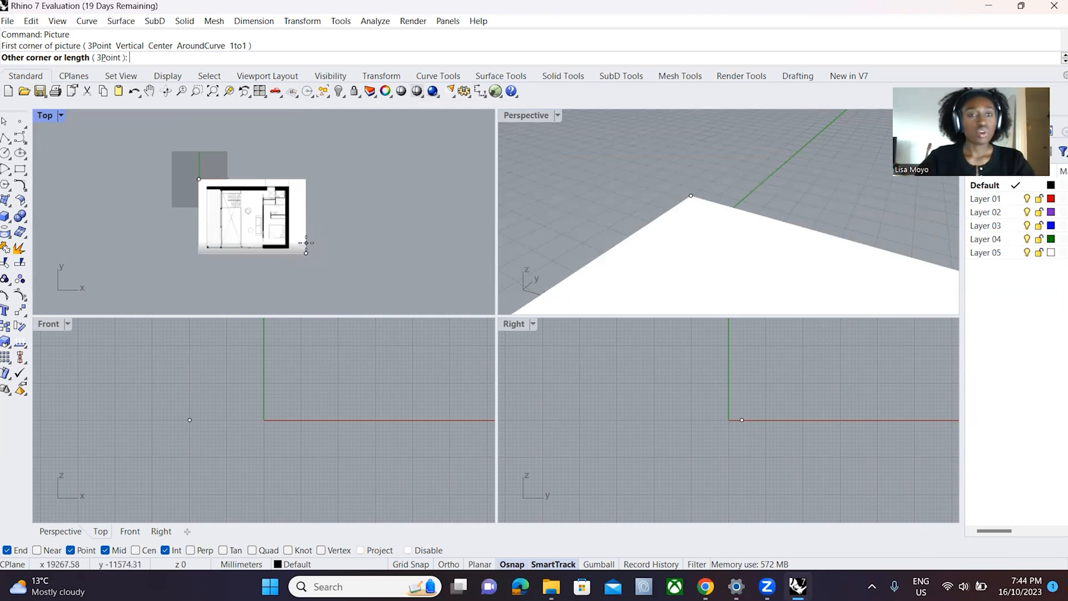
{"action": "left_click", "coordinate": [306, 242]}
- Examine the placed floor plan in the Top view, checking the outer walls, the doorway and the interior rooms
{"action": "scroll", "coordinate": [234, 178], "scroll_direction": "up", "scroll_amount": 4}
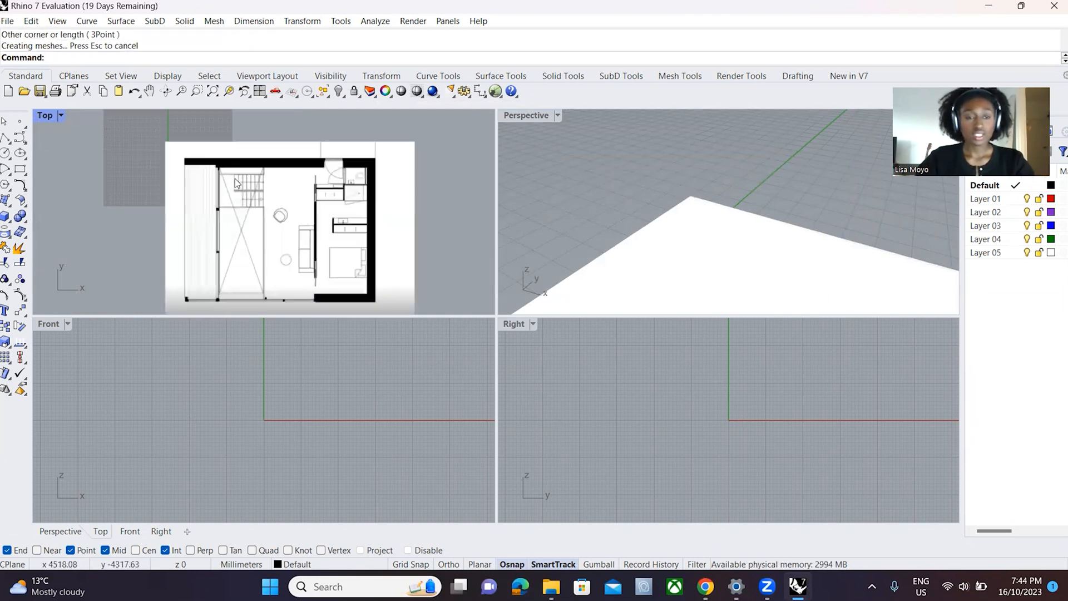
{"action": "scroll", "coordinate": [246, 280], "scroll_direction": "down", "scroll_amount": 3}
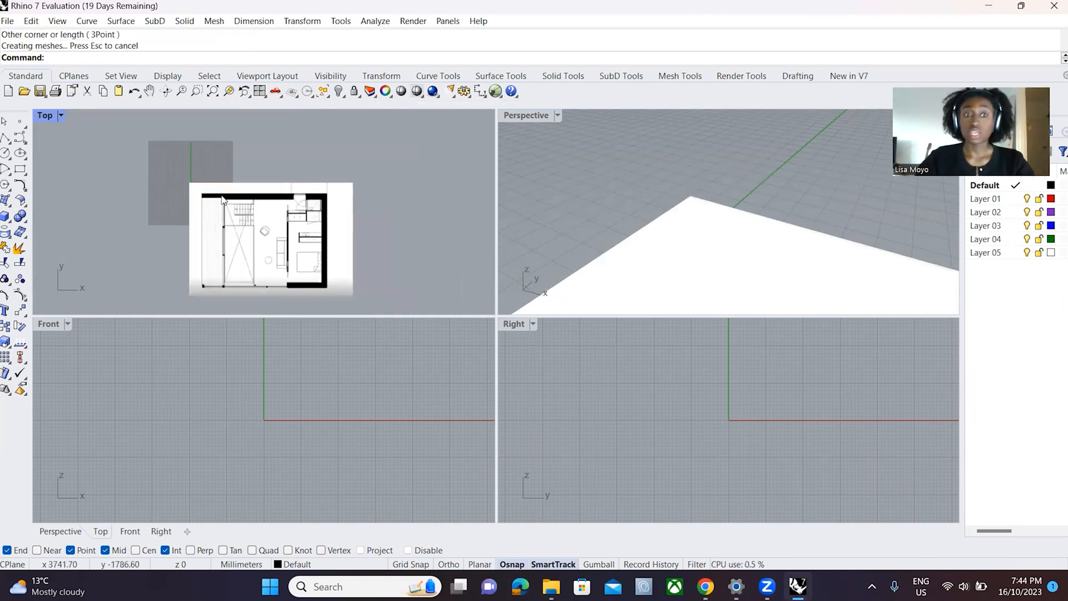
{"action": "scroll", "coordinate": [257, 232], "scroll_direction": "up", "scroll_amount": 5}
{"action": "scroll", "coordinate": [356, 148], "scroll_direction": "down", "scroll_amount": 3}
{"action": "scroll", "coordinate": [356, 150], "scroll_direction": "up", "scroll_amount": 3}
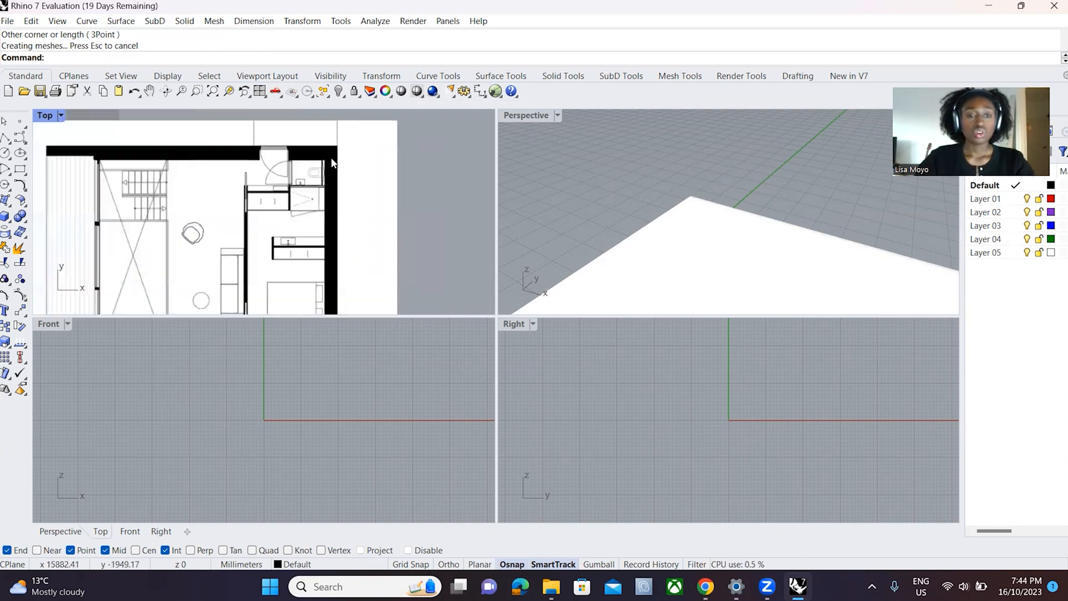
{"action": "scroll", "coordinate": [342, 154], "scroll_direction": "down", "scroll_amount": 4}
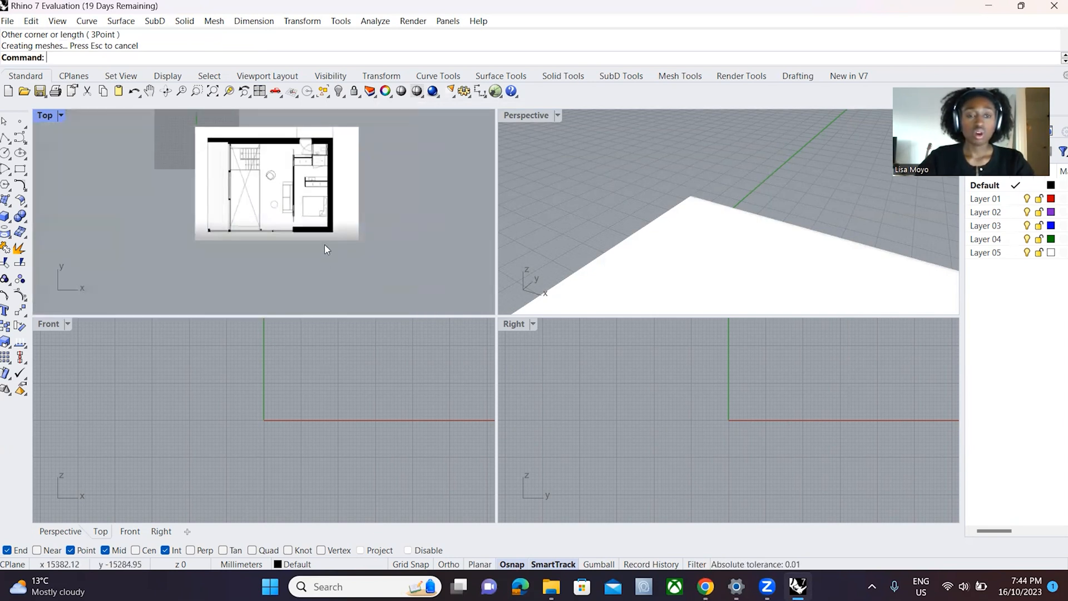
{"action": "scroll", "coordinate": [334, 148], "scroll_direction": "up", "scroll_amount": 5}
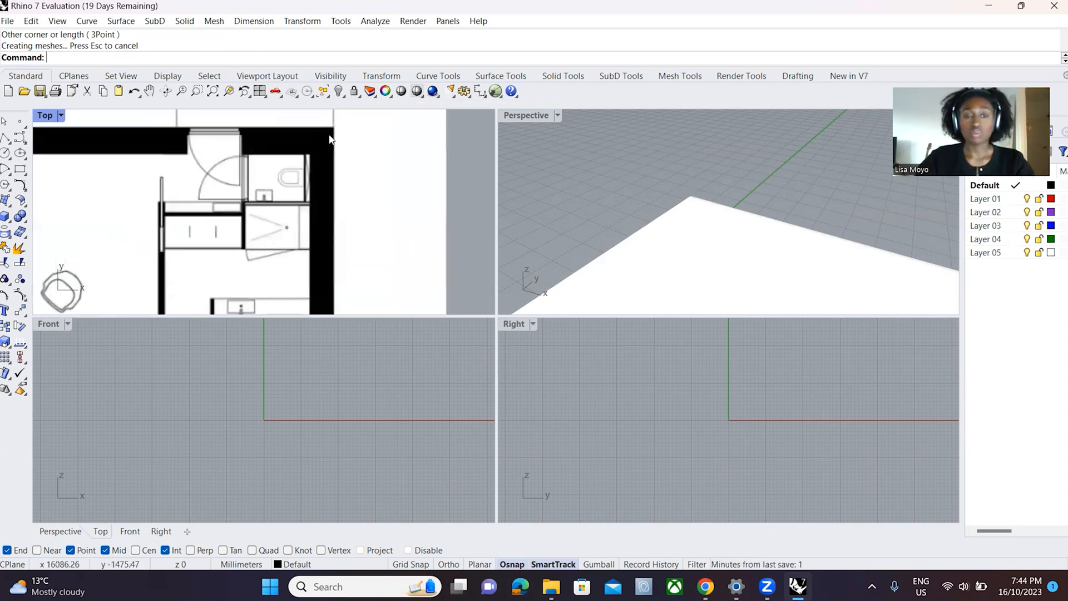
{"action": "scroll", "coordinate": [323, 245], "scroll_direction": "down", "scroll_amount": 1}
{"action": "scroll", "coordinate": [338, 149], "scroll_direction": "down", "scroll_amount": 1}
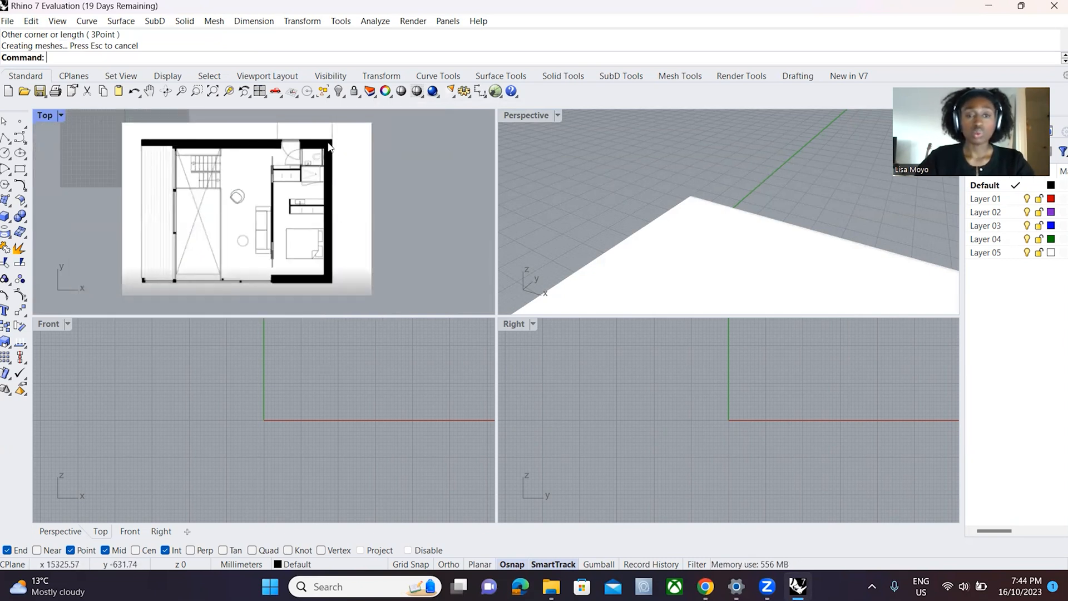
{"action": "scroll", "coordinate": [301, 169], "scroll_direction": "down", "scroll_amount": 2}
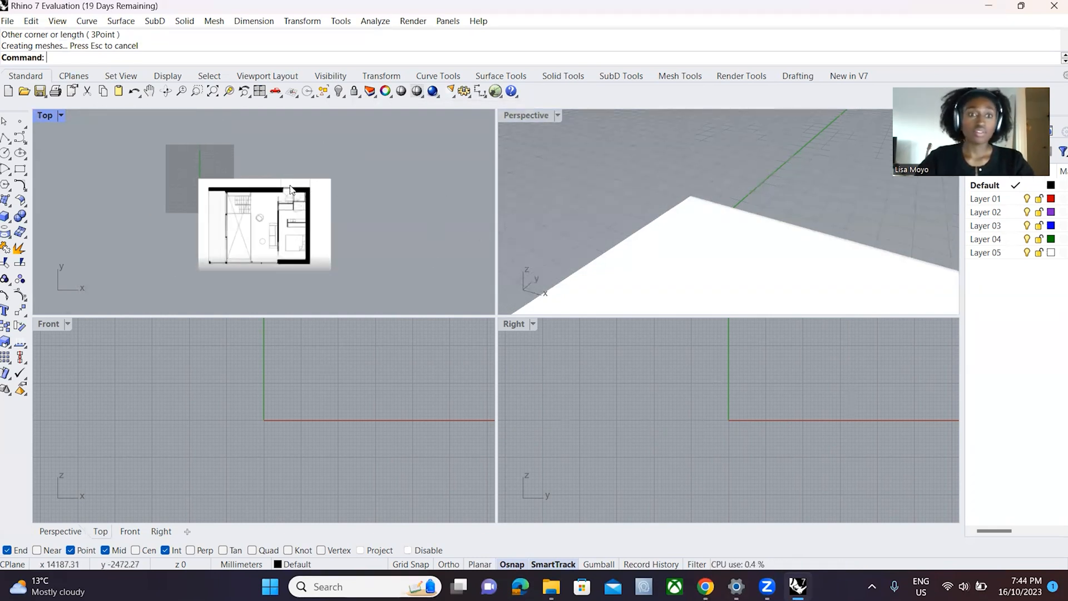
{"action": "scroll", "coordinate": [289, 204], "scroll_direction": "up", "scroll_amount": 3}
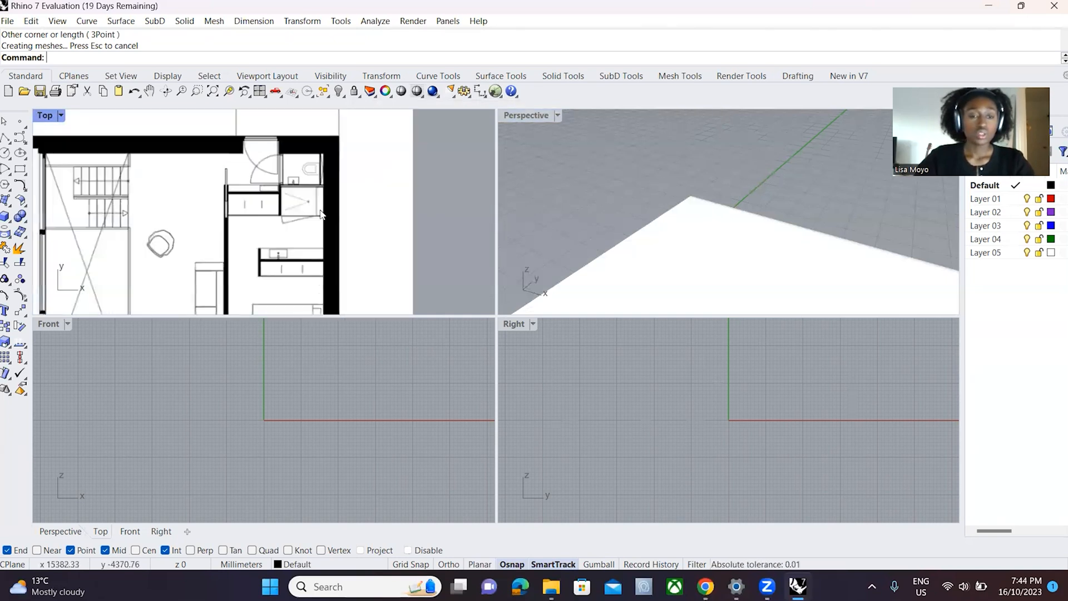
{"action": "scroll", "coordinate": [312, 189], "scroll_direction": "down", "scroll_amount": 2}
{"action": "scroll", "coordinate": [356, 173], "scroll_direction": "up", "scroll_amount": 3}
{"action": "scroll", "coordinate": [377, 170], "scroll_direction": "down", "scroll_amount": 1}
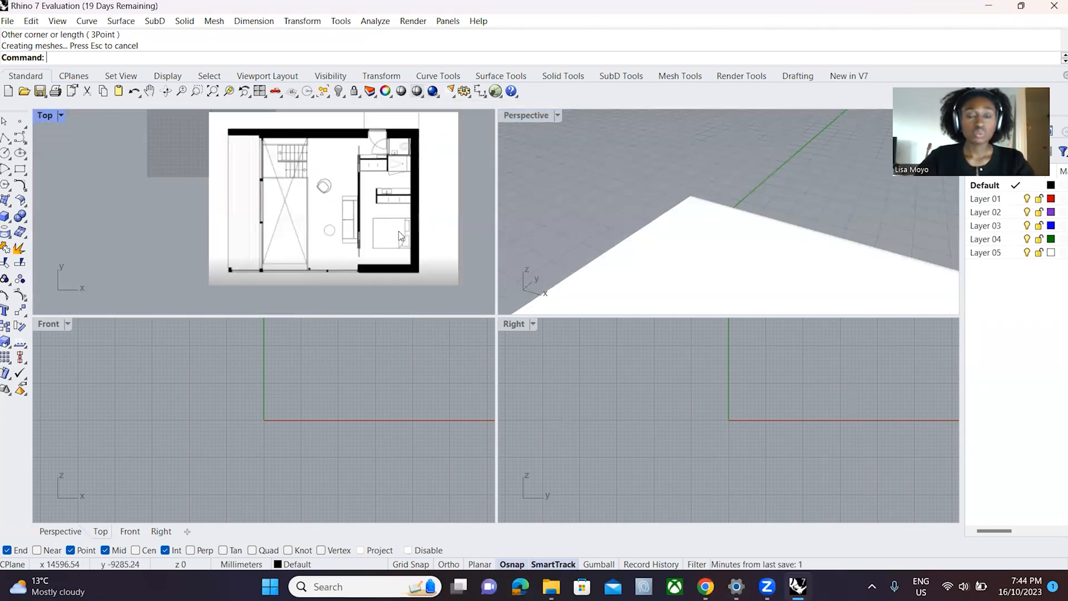
{"action": "scroll", "coordinate": [405, 165], "scroll_direction": "up", "scroll_amount": 3}
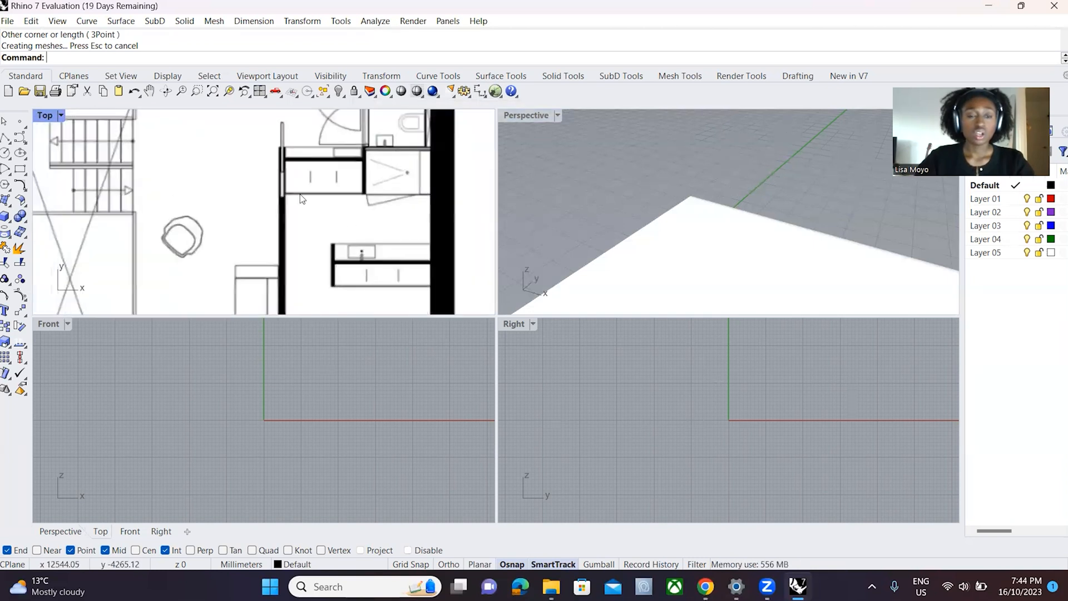
{"action": "scroll", "coordinate": [377, 232], "scroll_direction": "down", "scroll_amount": 2}
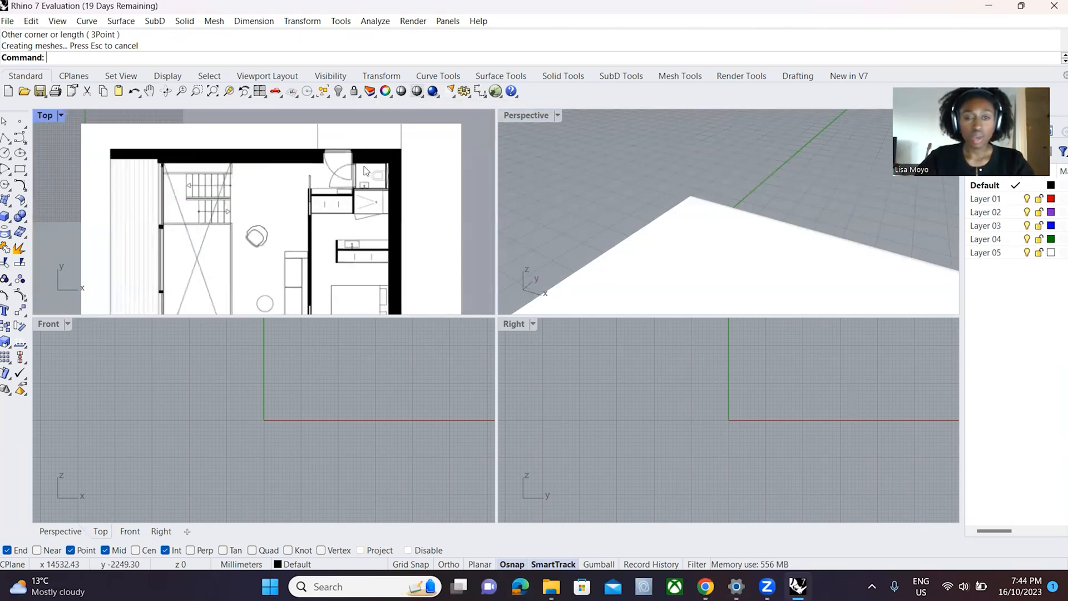
{"action": "scroll", "coordinate": [365, 171], "scroll_direction": "down", "scroll_amount": 2}
{"action": "scroll", "coordinate": [374, 186], "scroll_direction": "up", "scroll_amount": 1}
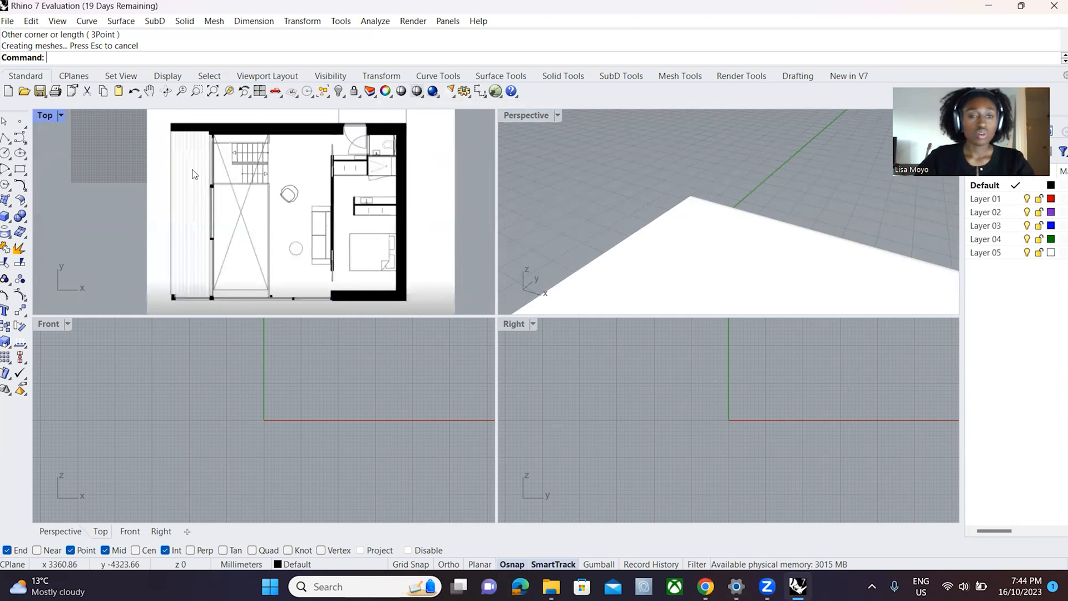
{"action": "left_click", "coordinate": [5, 139]}
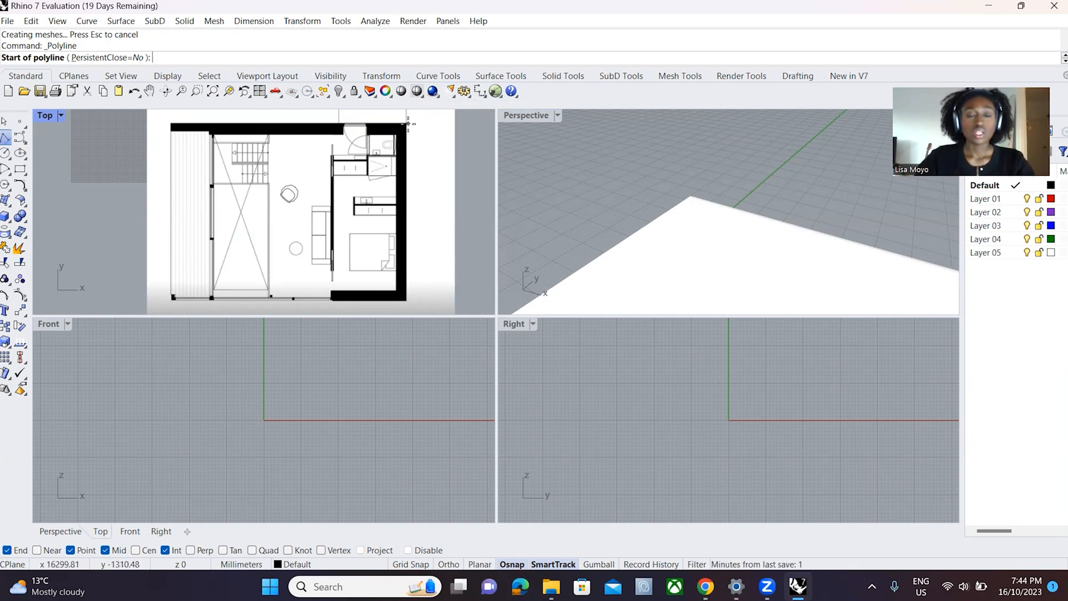
{"action": "left_click", "coordinate": [409, 123]}
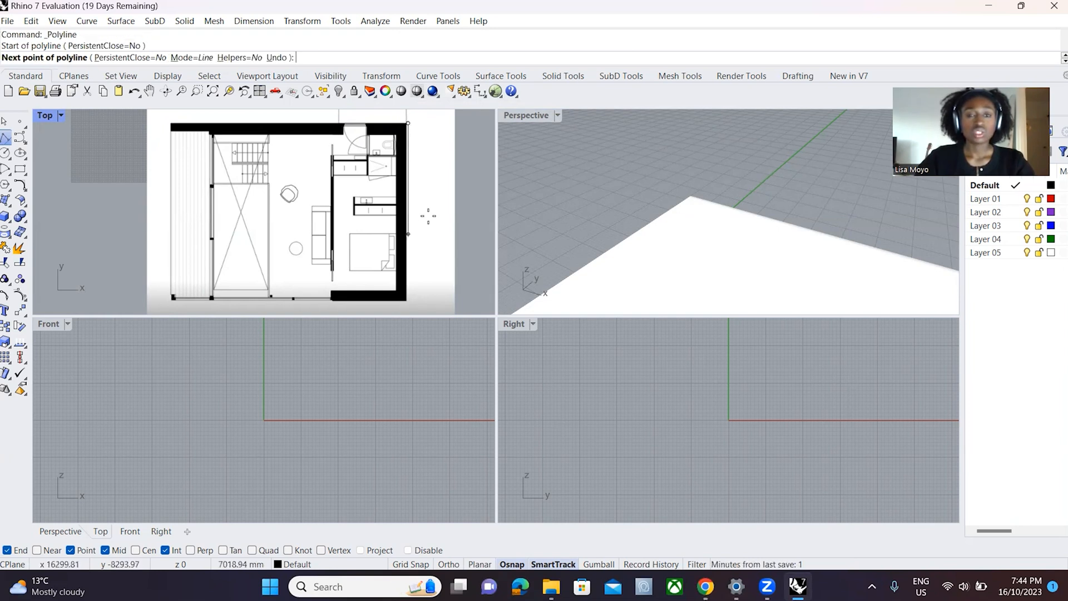
{"action": "scroll", "coordinate": [411, 239], "scroll_direction": "down", "scroll_amount": 3}
{"action": "scroll", "coordinate": [406, 276], "scroll_direction": "up", "scroll_amount": 3}
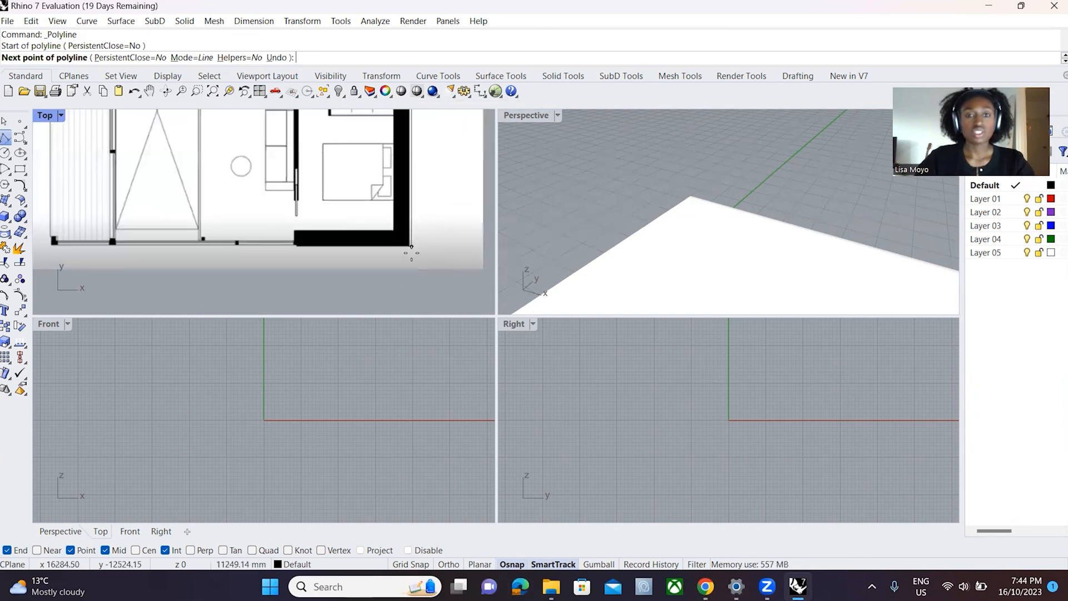
{"action": "scroll", "coordinate": [406, 258], "scroll_direction": "down", "scroll_amount": 3}
{"action": "scroll", "coordinate": [404, 254], "scroll_direction": "down", "scroll_amount": 1}
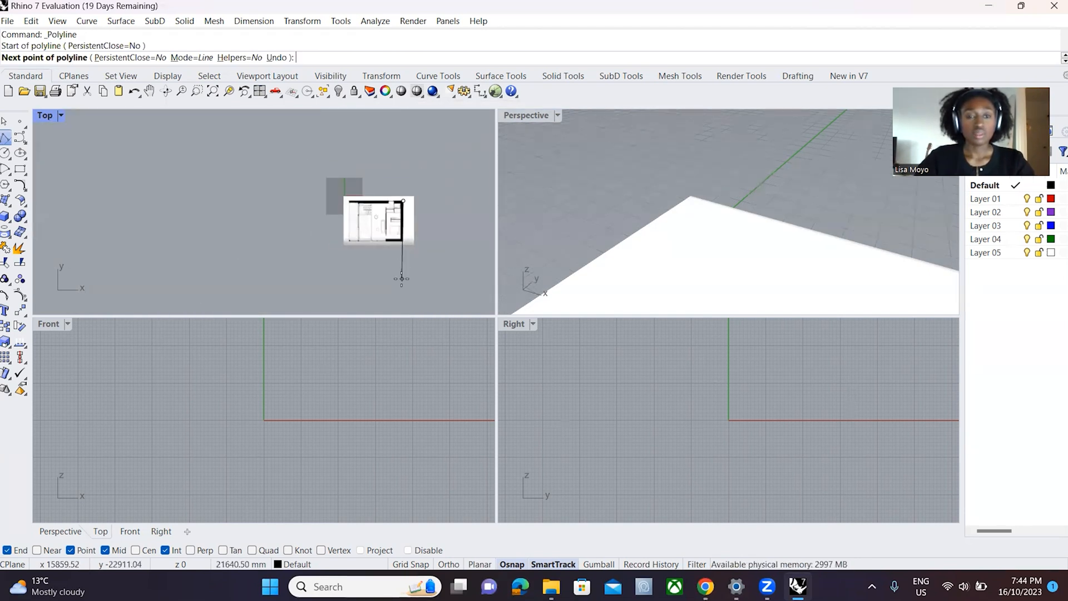
{"action": "key", "text": "Escape"}
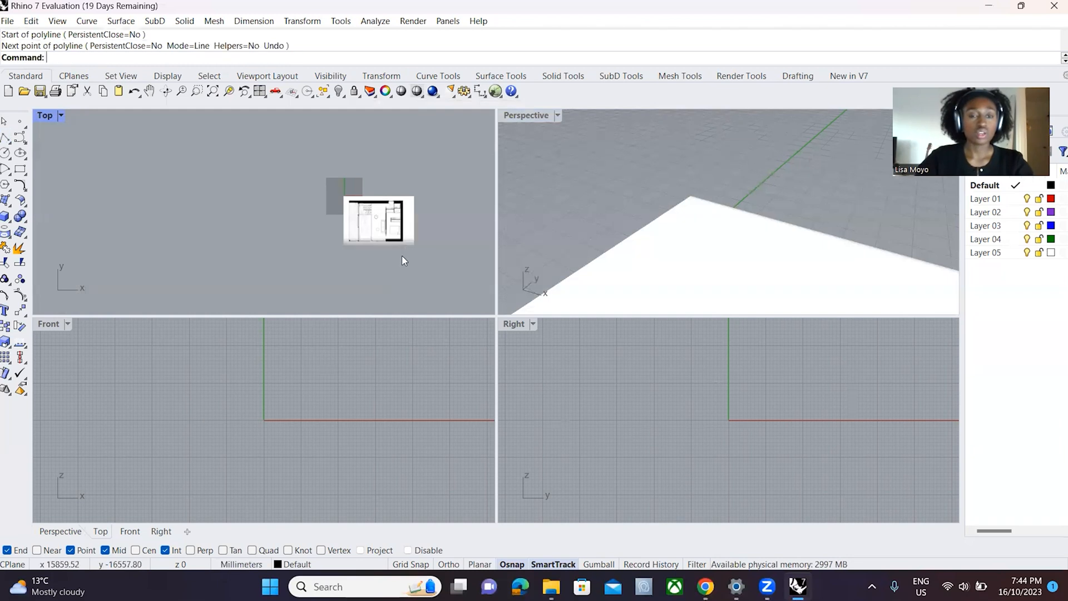
- Start a polyline at the floor plan's upper-right outer corner and add a 4000 mm segment straight down the outer wall
{"action": "scroll", "coordinate": [401, 255], "scroll_direction": "up", "scroll_amount": 3}
{"action": "scroll", "coordinate": [402, 148], "scroll_direction": "up", "scroll_amount": 3}
{"action": "scroll", "coordinate": [396, 183], "scroll_direction": "down", "scroll_amount": 1}
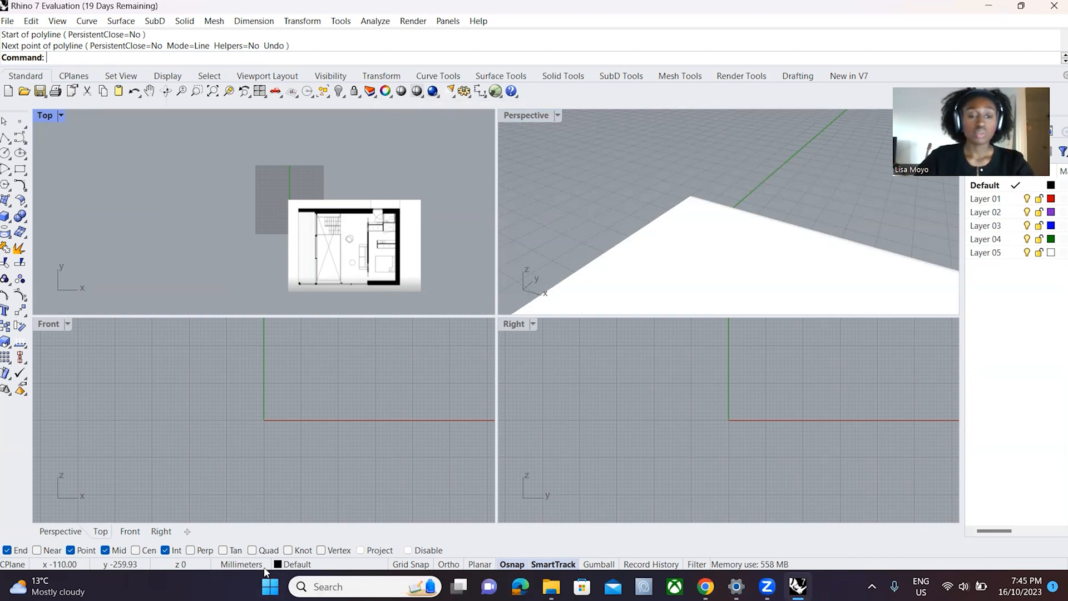
{"action": "scroll", "coordinate": [395, 248], "scroll_direction": "up", "scroll_amount": 10}
{"action": "scroll", "coordinate": [406, 181], "scroll_direction": "down", "scroll_amount": 6}
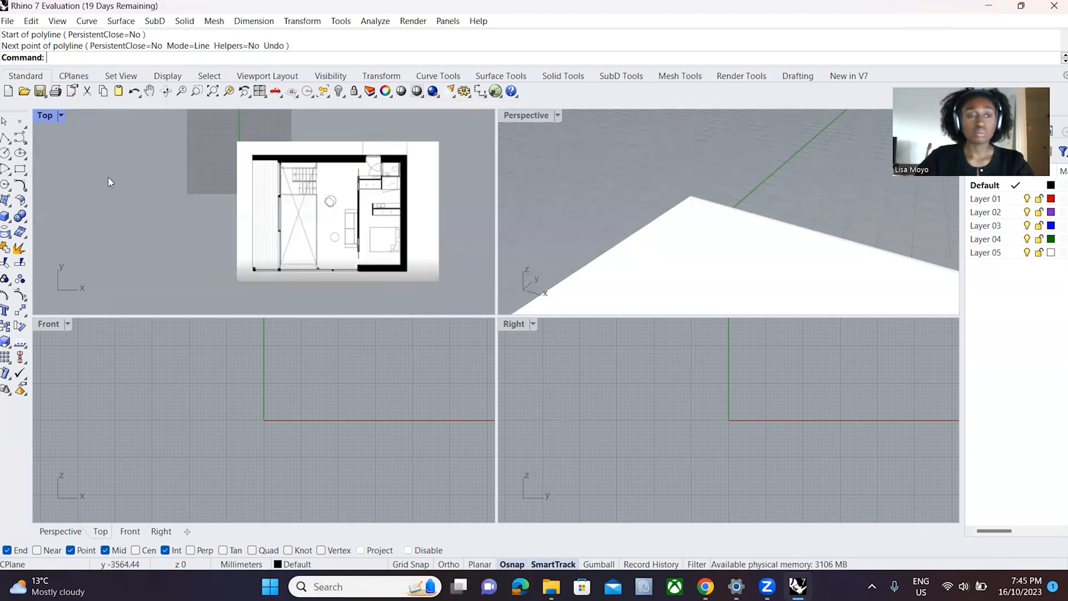
{"action": "left_click", "coordinate": [6, 136]}
{"action": "scroll", "coordinate": [412, 162], "scroll_direction": "up", "scroll_amount": 6}
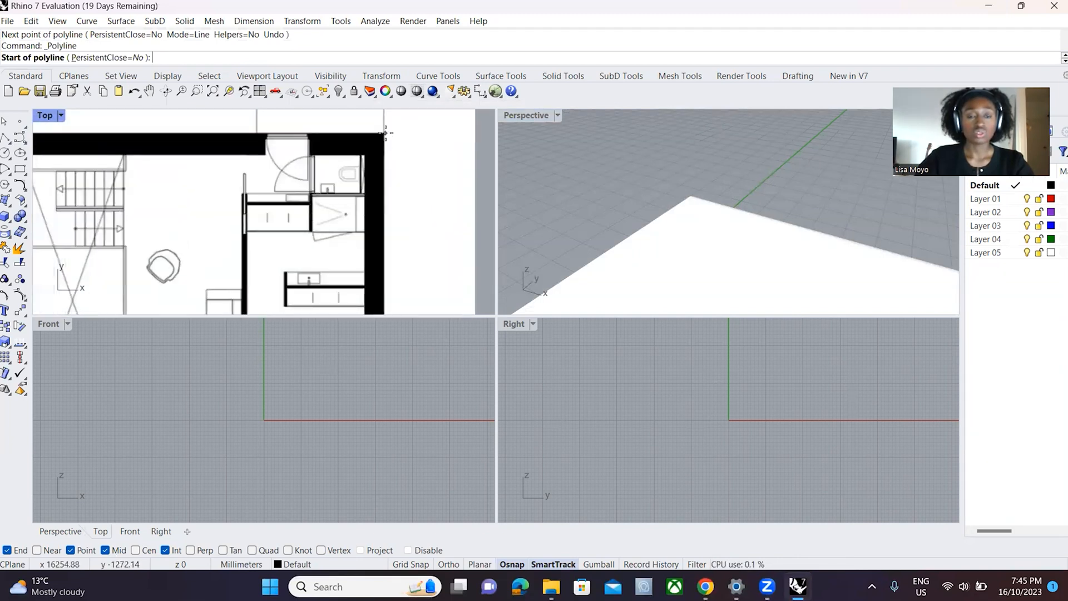
{"action": "left_click", "coordinate": [385, 134]}
{"action": "scroll", "coordinate": [387, 131], "scroll_direction": "down", "scroll_amount": 8}
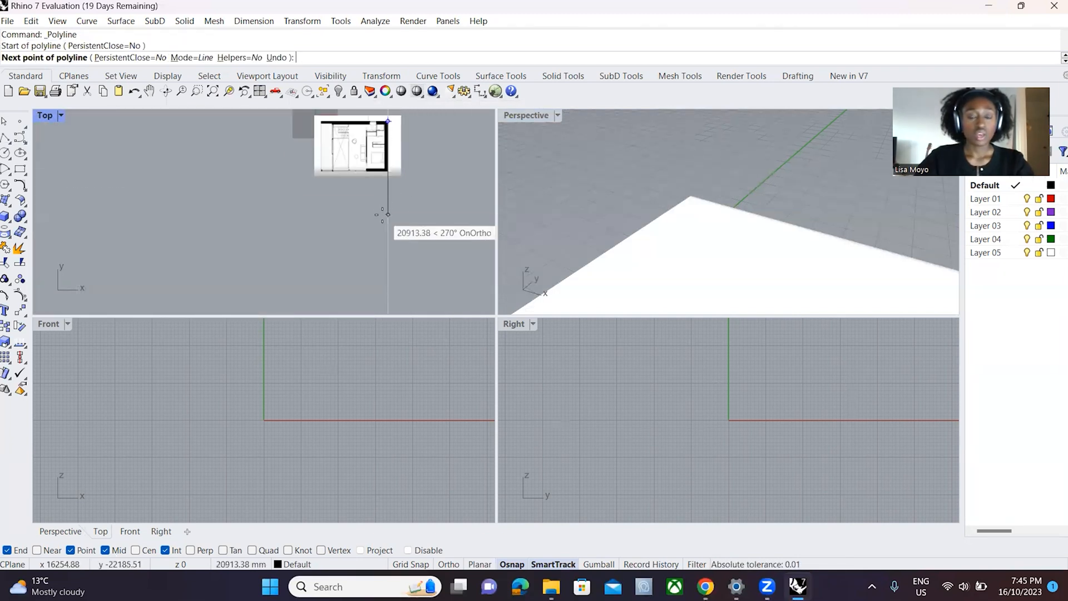
{"action": "type", "text": "4000"}
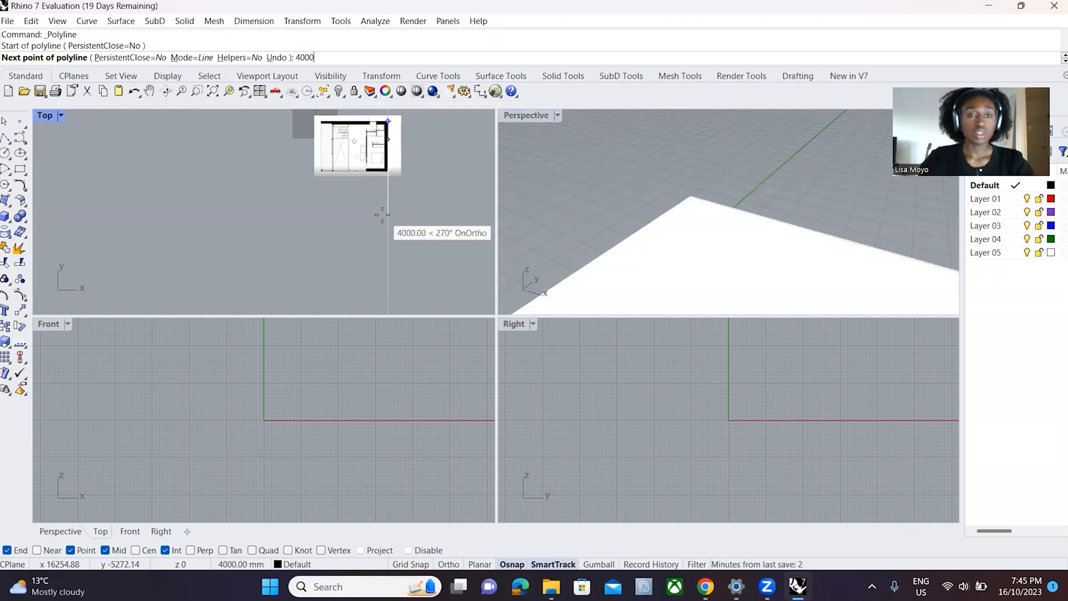
{"action": "key", "text": "Return"}
- Undo the stray polyline point and the 4000 mm segment, going back to the start point at the wall corner
{"action": "left_click", "coordinate": [382, 215]}
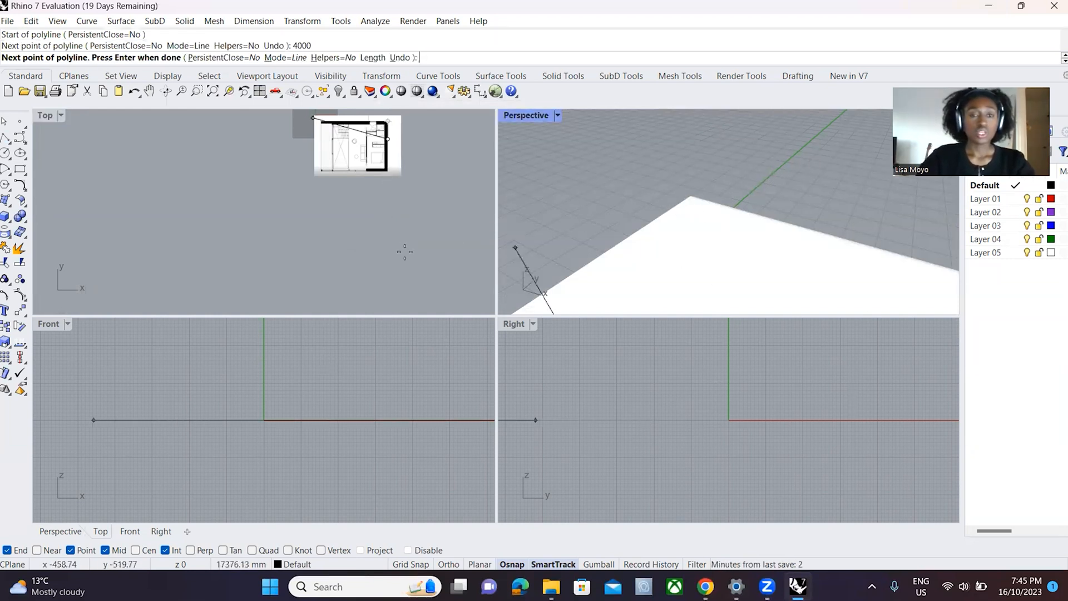
{"action": "scroll", "coordinate": [423, 189], "scroll_direction": "up", "scroll_amount": 3}
{"action": "scroll", "coordinate": [370, 244], "scroll_direction": "down", "scroll_amount": 3}
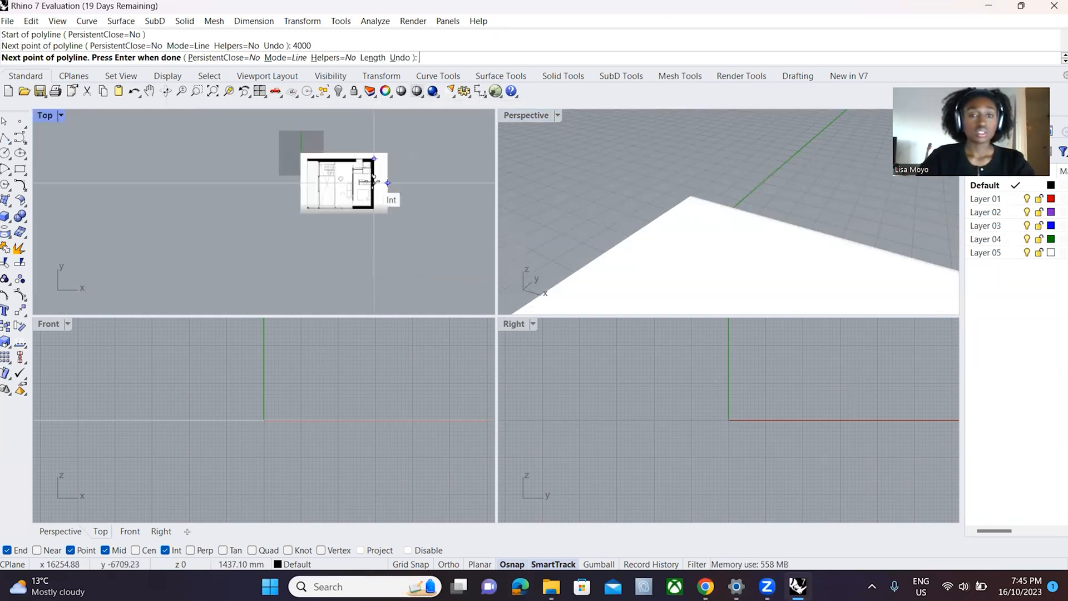
{"action": "scroll", "coordinate": [381, 186], "scroll_direction": "up", "scroll_amount": 6}
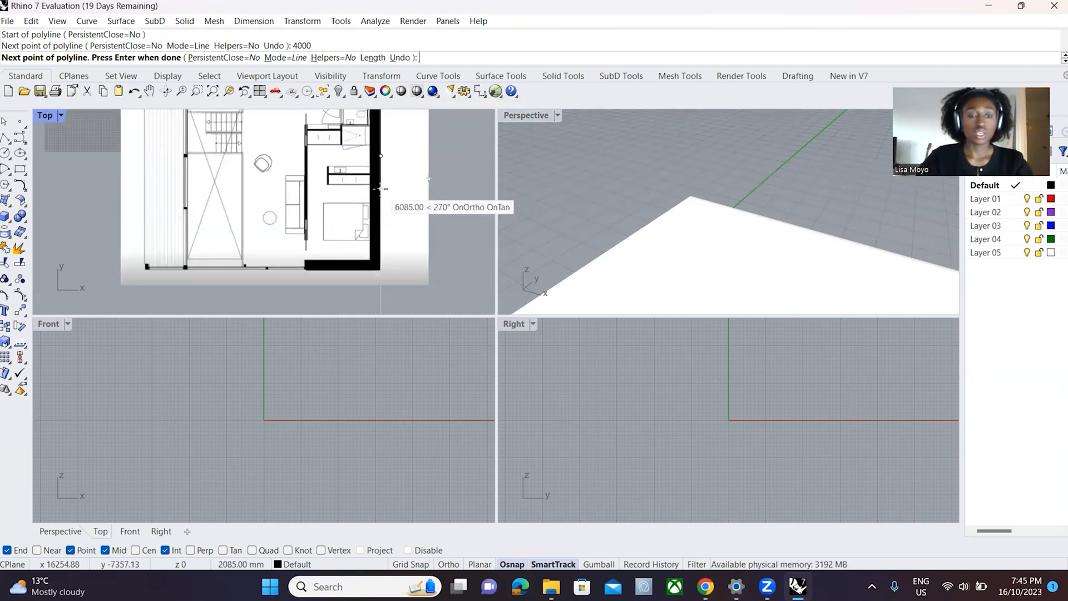
{"action": "key", "text": "super"}
{"action": "left_click", "coordinate": [276, 162]}
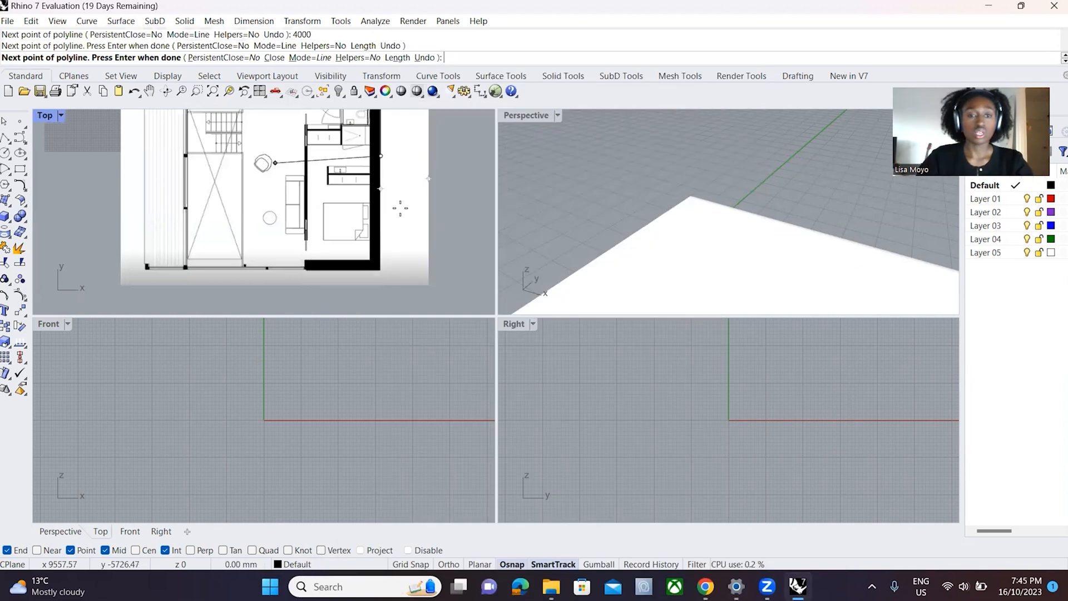
{"action": "key", "text": "ctrl+z"}
{"action": "key", "text": "ctrl+z"}
- Constrain the next polyline segment from the wall corner to a length of 4000 mm
{"action": "scroll", "coordinate": [383, 167], "scroll_direction": "down", "scroll_amount": 4}
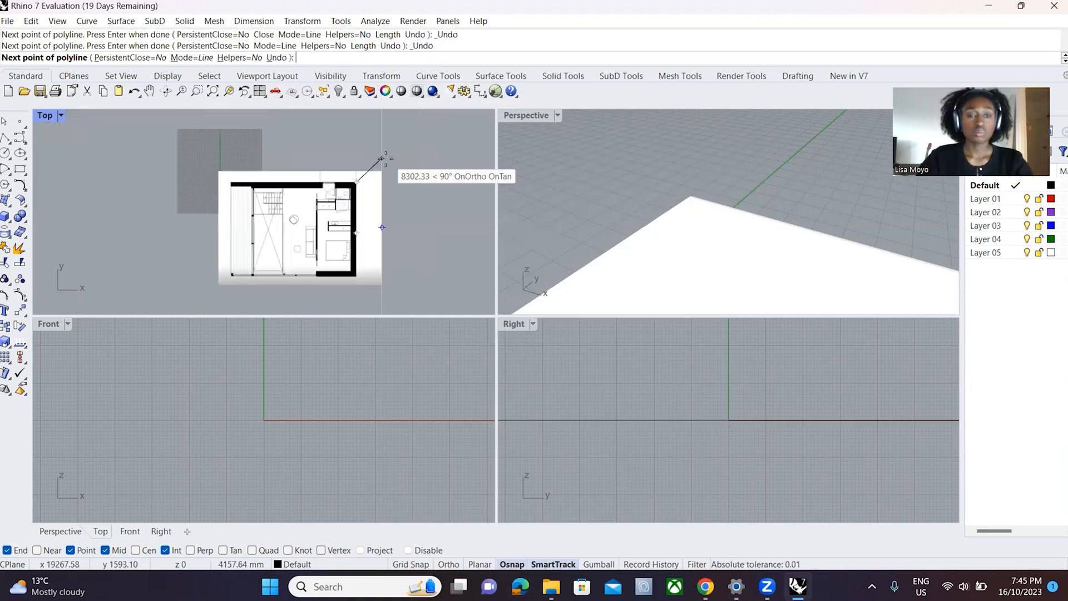
{"action": "scroll", "coordinate": [385, 159], "scroll_direction": "up", "scroll_amount": 2}
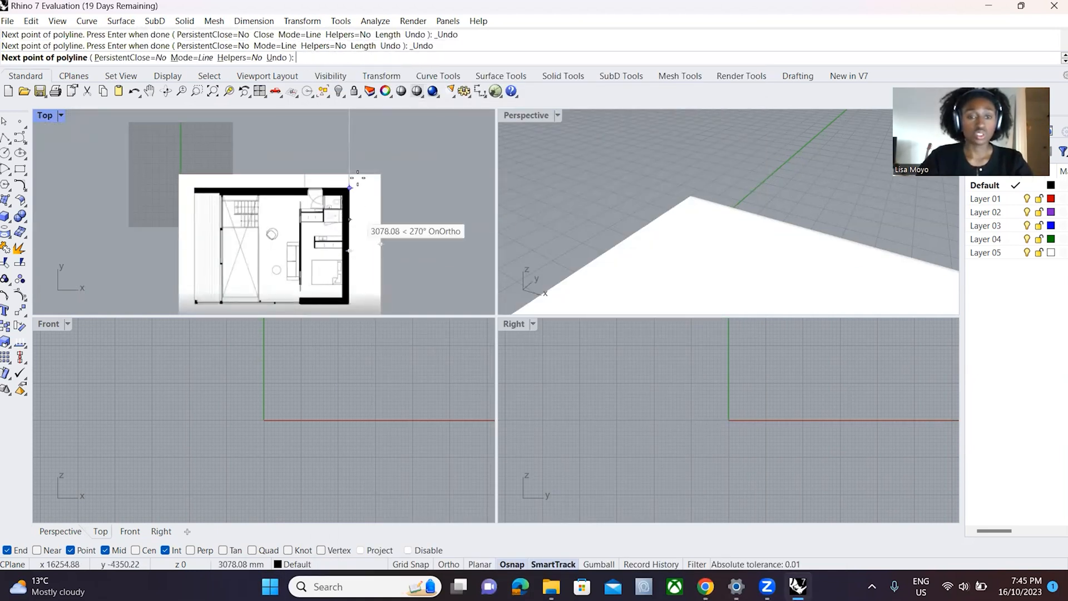
{"action": "scroll", "coordinate": [355, 169], "scroll_direction": "down", "scroll_amount": 2}
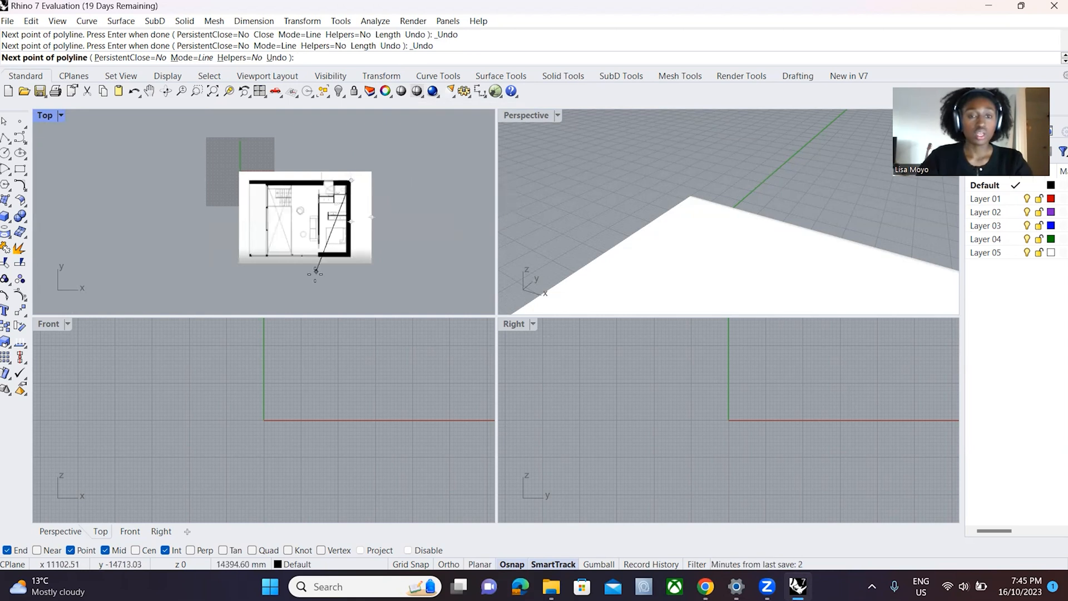
{"action": "type", "text": "4000"}
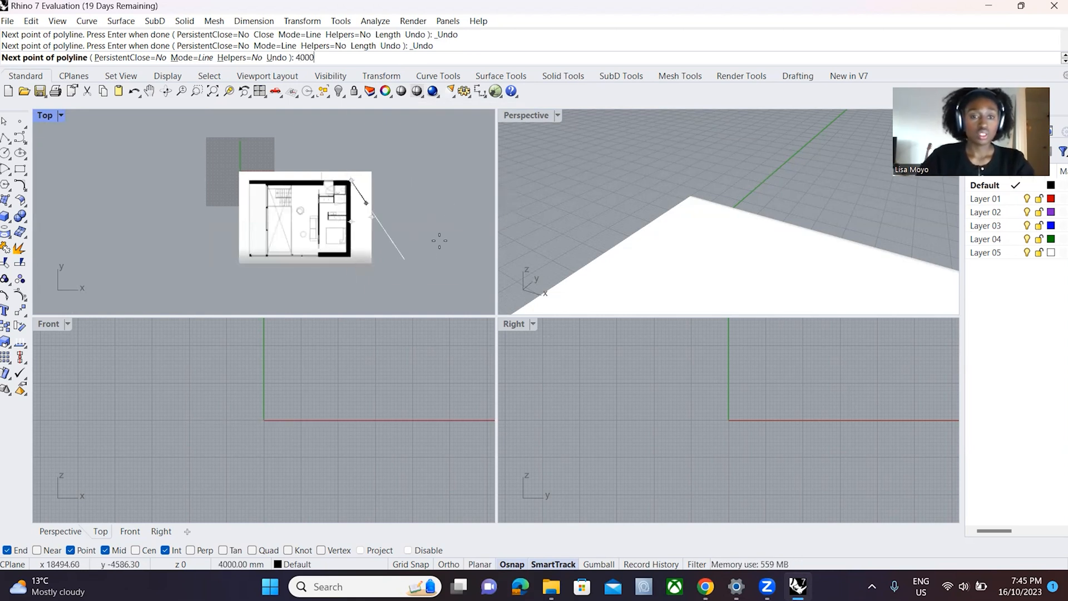
{"action": "scroll", "coordinate": [439, 240], "scroll_direction": "down", "scroll_amount": 1}
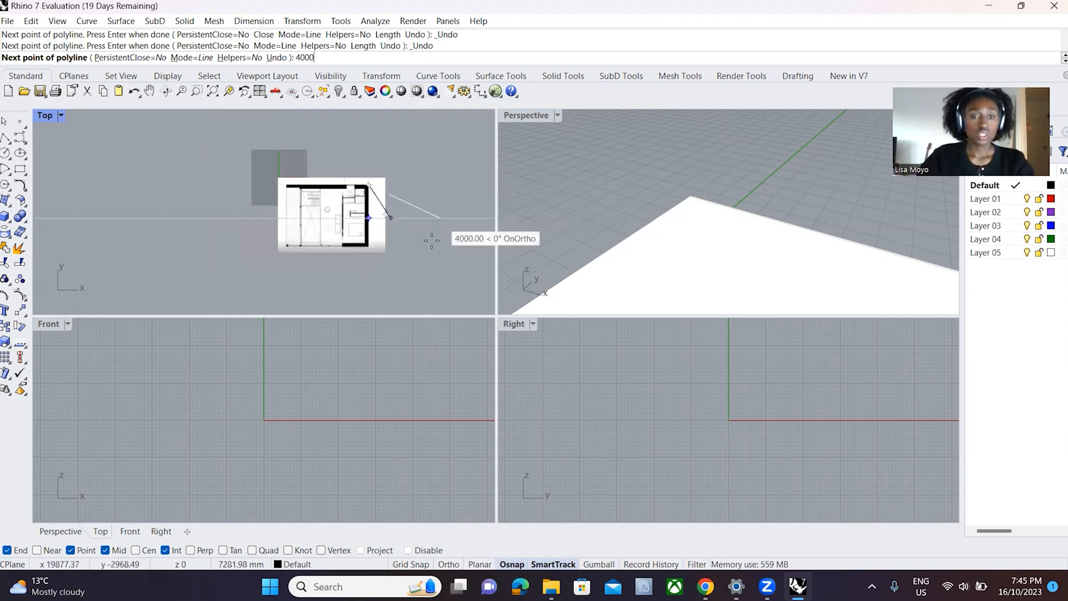
{"action": "scroll", "coordinate": [366, 227], "scroll_direction": "up", "scroll_amount": 2}
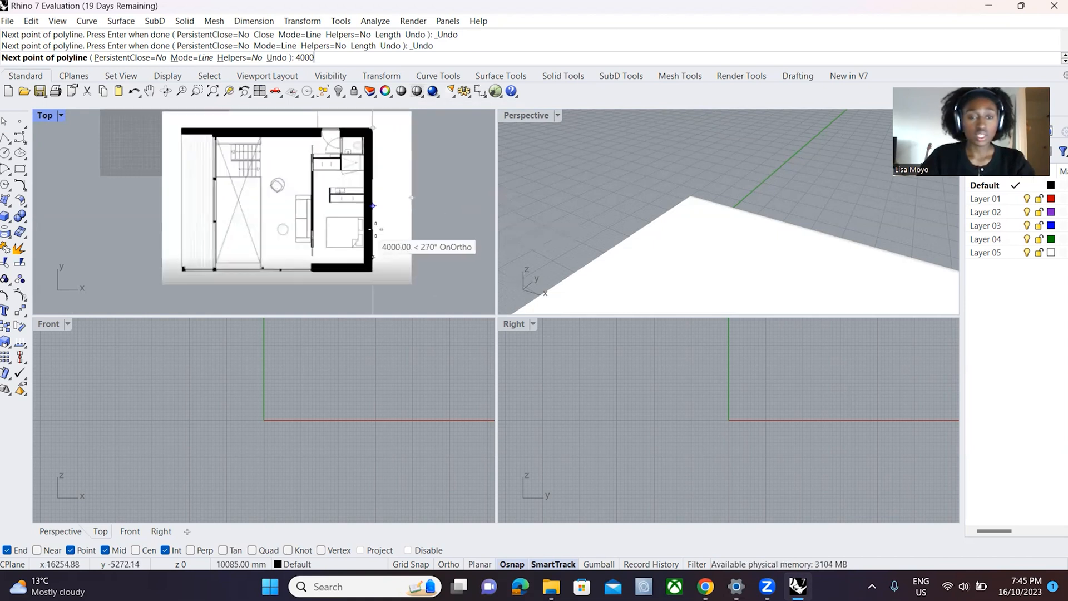
{"action": "scroll", "coordinate": [389, 233], "scroll_direction": "down", "scroll_amount": 3}
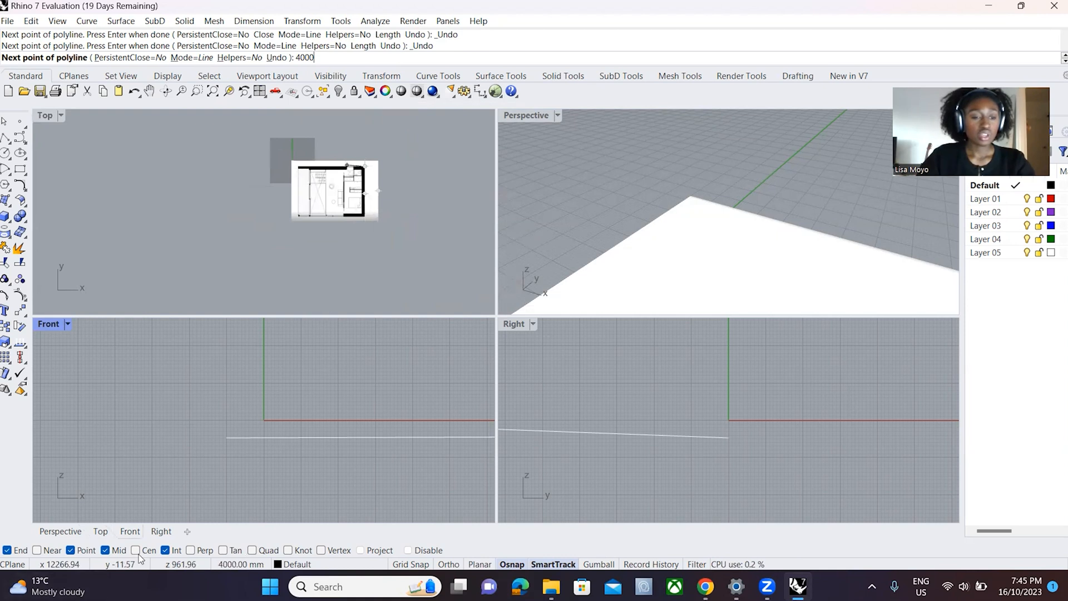
- Turn off the Int, Mid, Point and End object snaps while the polyline is still being drawn
{"action": "left_click", "coordinate": [164, 550]}
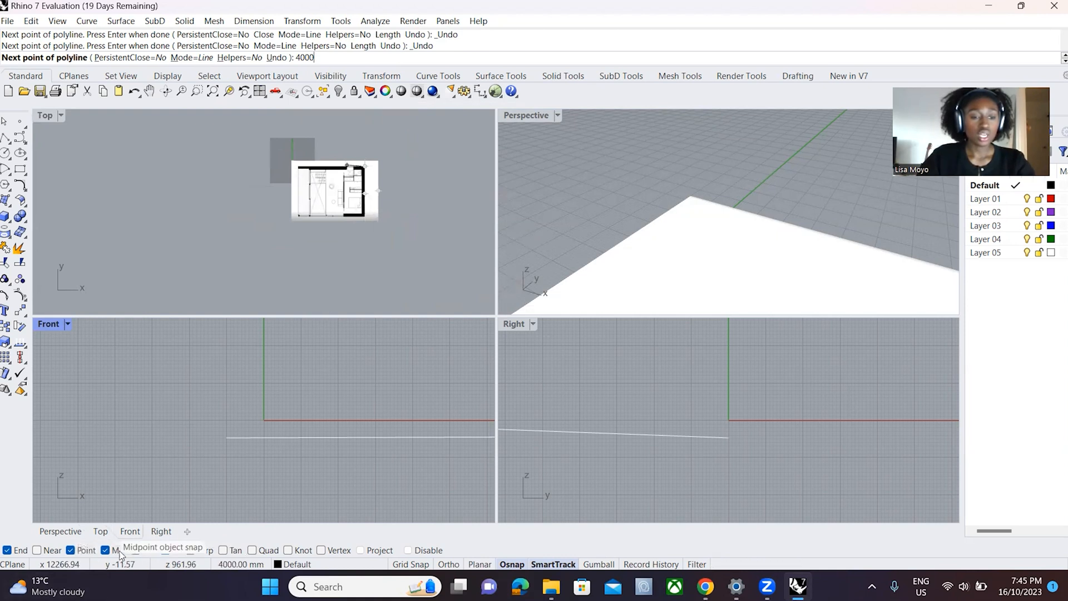
{"action": "left_click", "coordinate": [105, 551]}
{"action": "left_click", "coordinate": [71, 552]}
{"action": "left_click", "coordinate": [9, 552]}
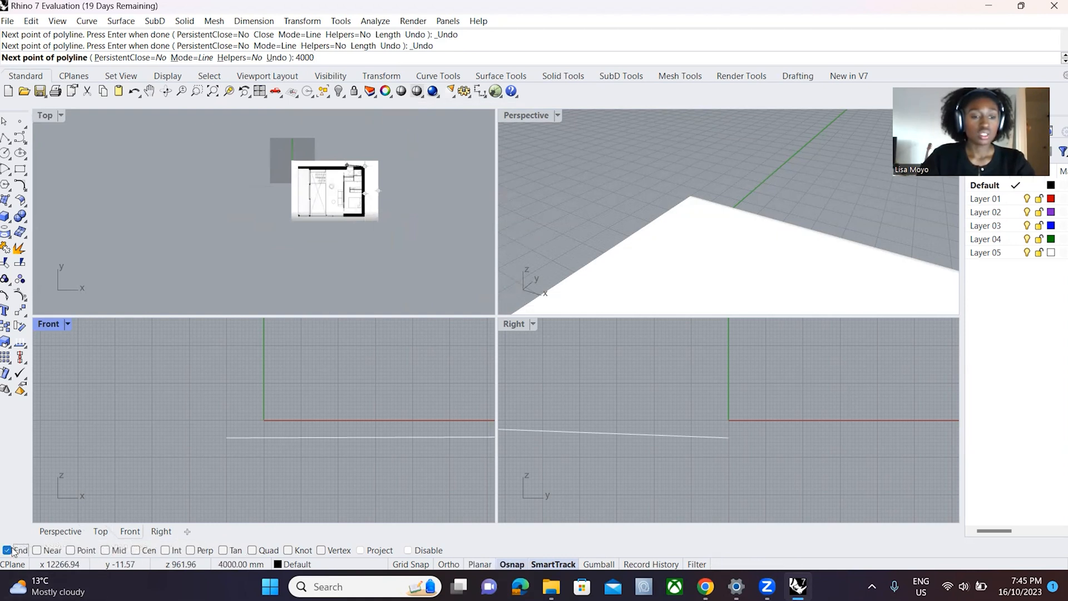
- Place the length-constrained segment vertically down the outer wall in the Top view and finish the polyline
{"action": "scroll", "coordinate": [306, 251], "scroll_direction": "up", "scroll_amount": 5}
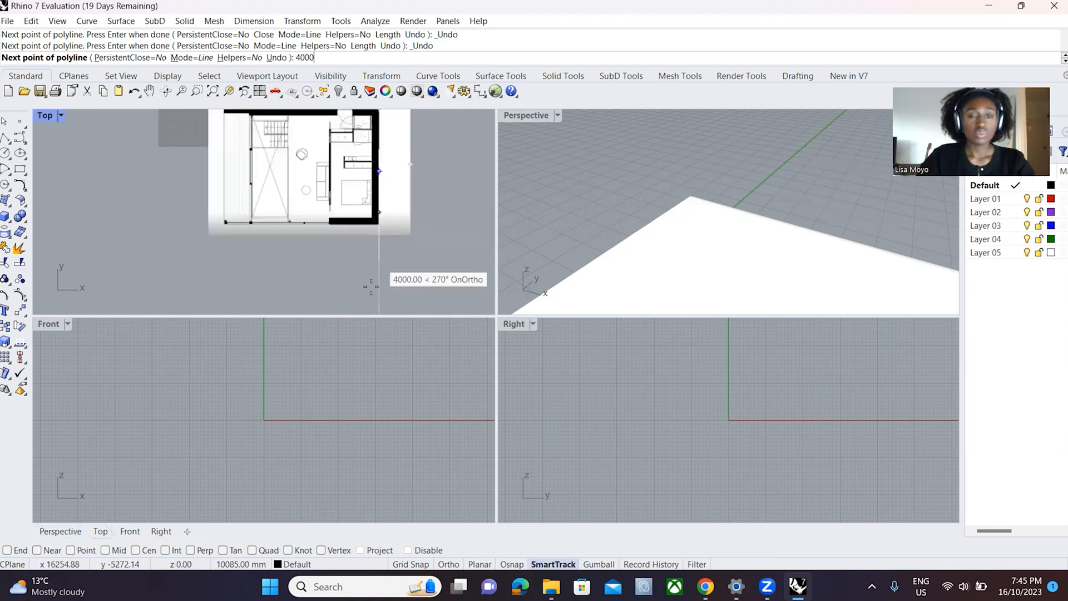
{"action": "scroll", "coordinate": [381, 217], "scroll_direction": "down", "scroll_amount": 5}
{"action": "scroll", "coordinate": [401, 216], "scroll_direction": "up", "scroll_amount": 3}
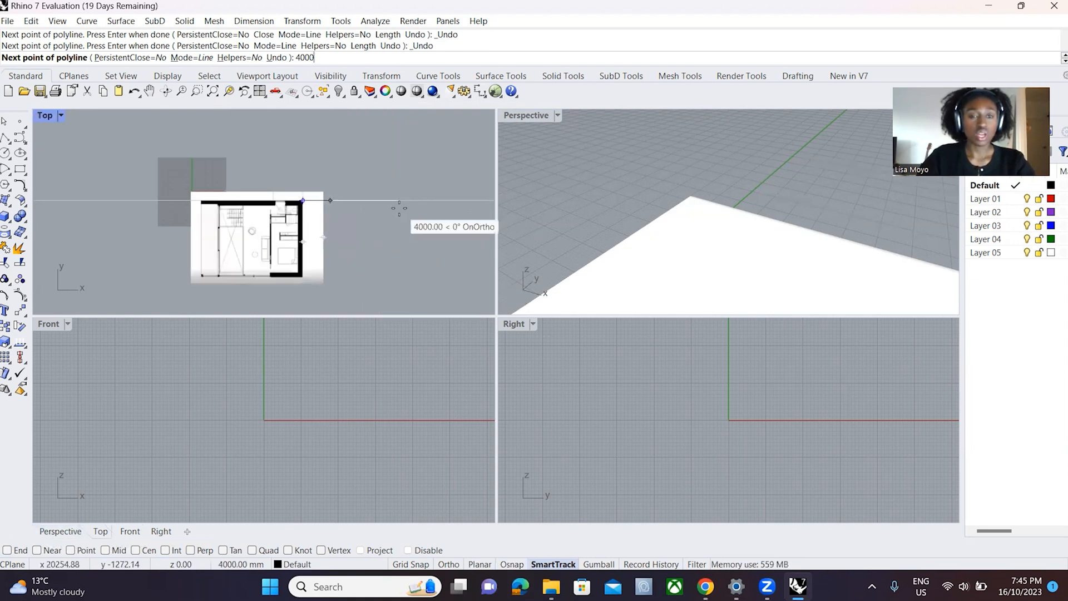
{"action": "key", "text": "shift"}
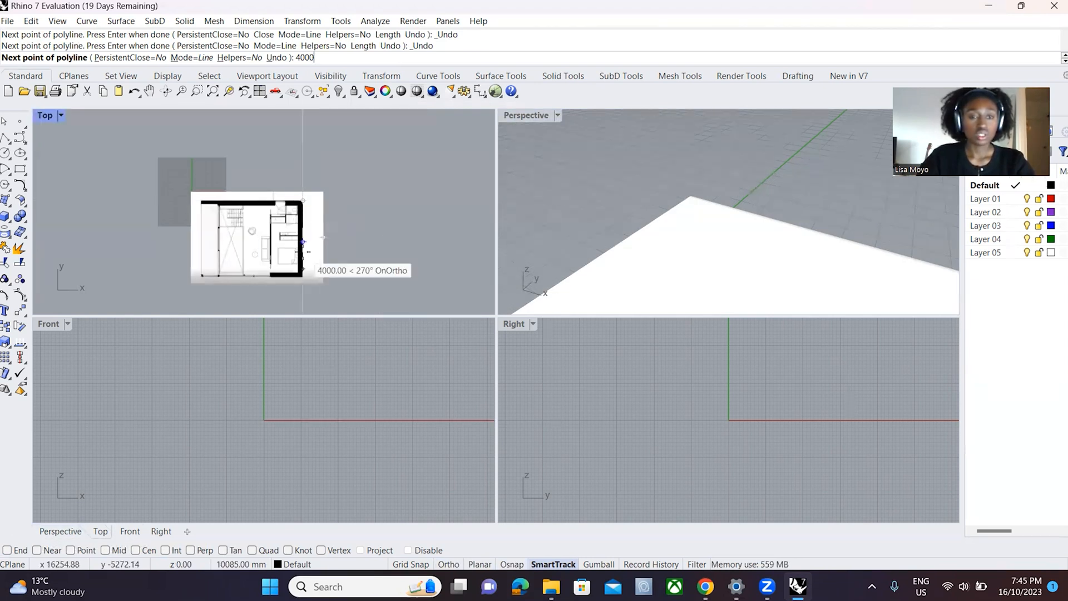
{"action": "key", "text": "shift"}
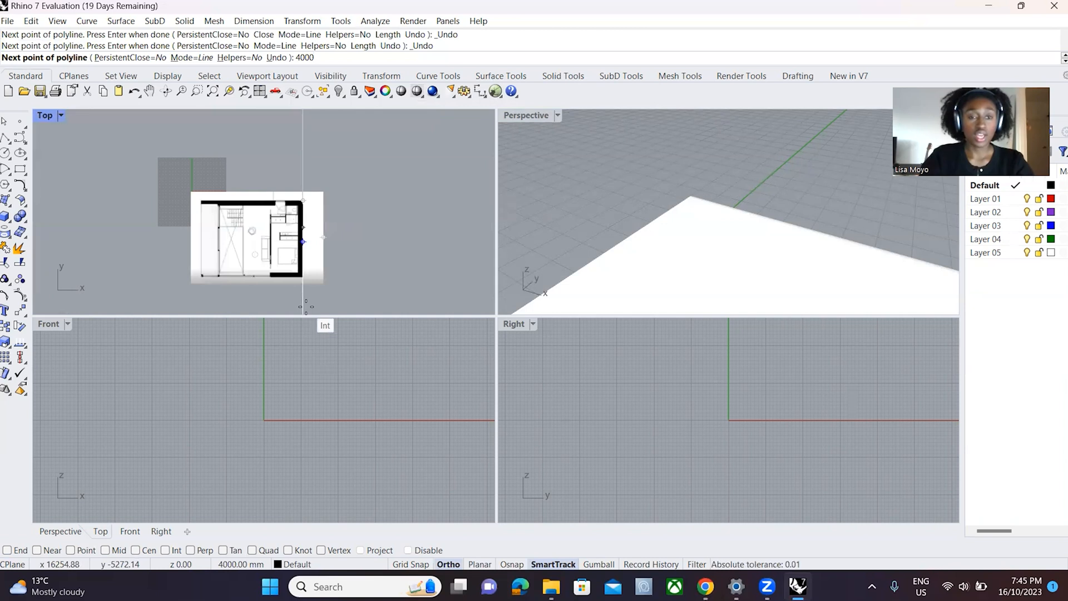
{"action": "key", "text": "Return"}
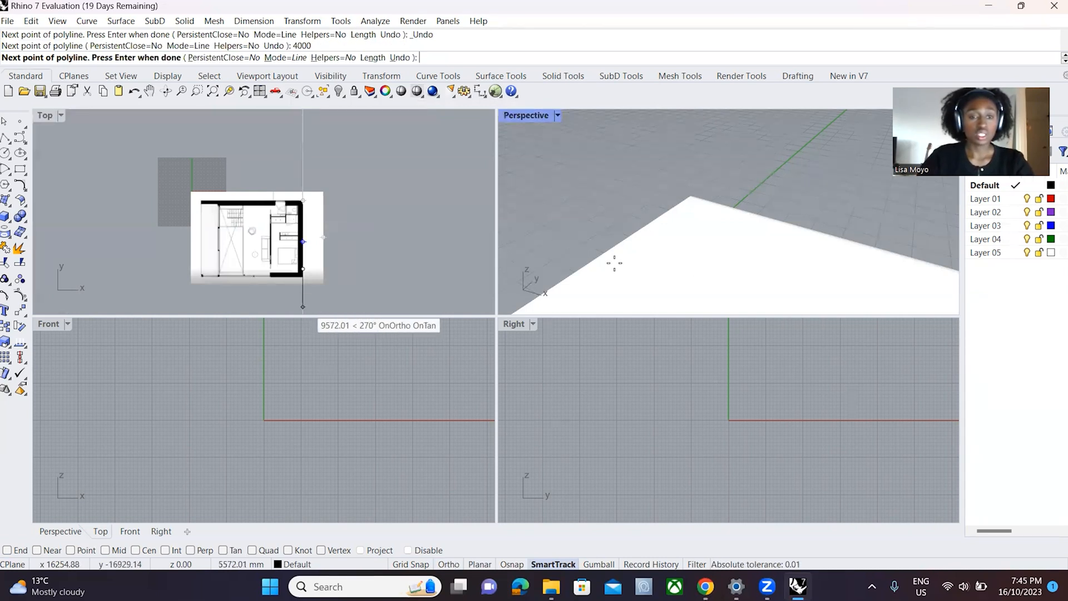
{"action": "scroll", "coordinate": [265, 301], "scroll_direction": "up", "scroll_amount": 5}
{"action": "key", "text": "Return"}
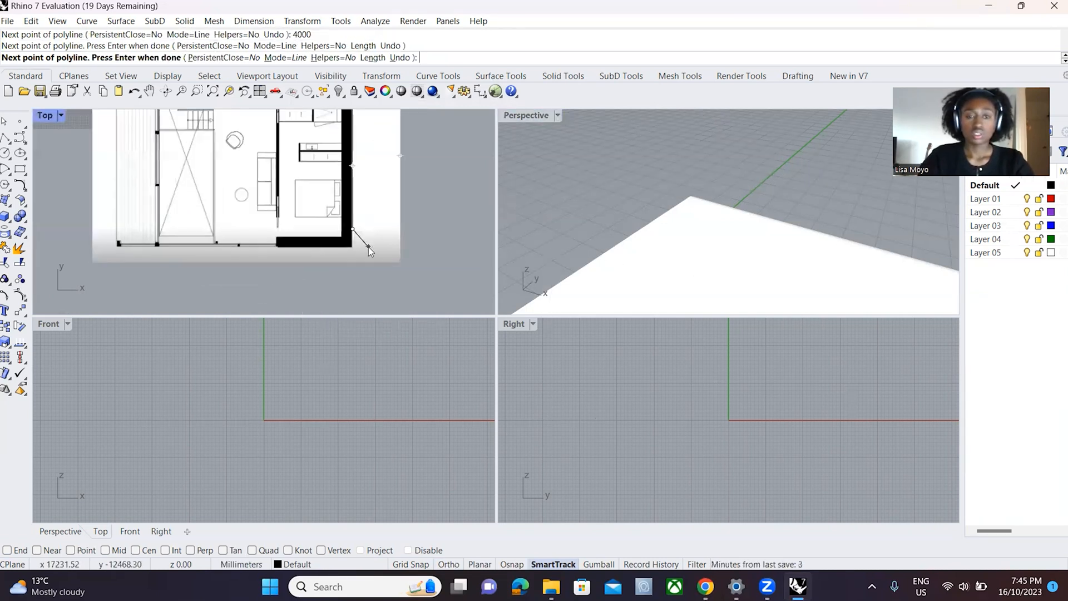
- Draw a vertical 4000 mm polyline with Ortho in the Top view, starting just outside the floor plan's upper-right wall corner and running down
{"action": "scroll", "coordinate": [315, 278], "scroll_direction": "down", "scroll_amount": 5}
{"action": "scroll", "coordinate": [311, 215], "scroll_direction": "up", "scroll_amount": 3}
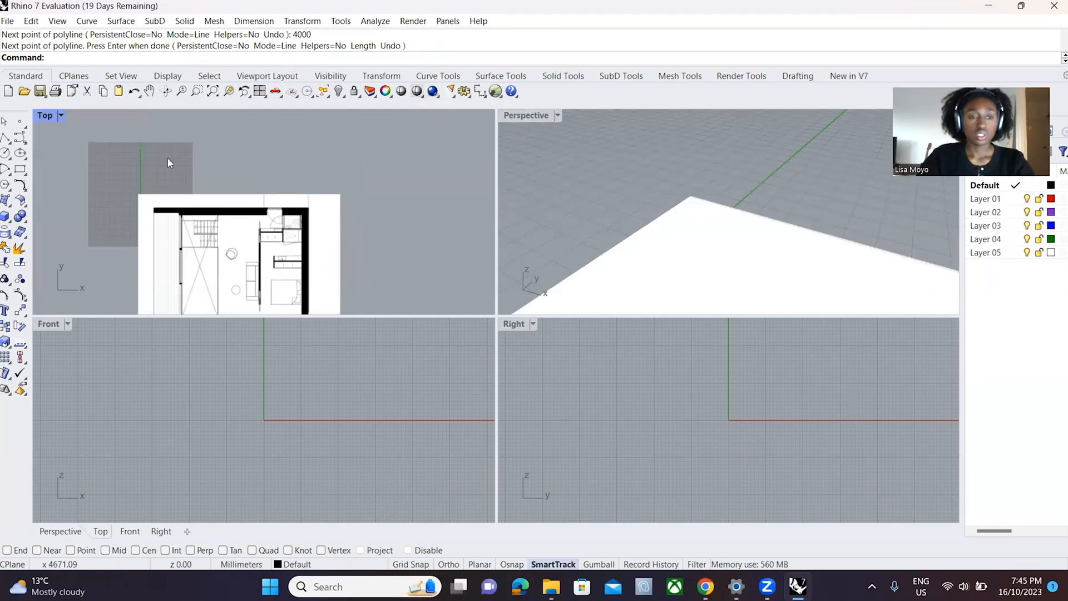
{"action": "left_click", "coordinate": [18, 137]}
{"action": "scroll", "coordinate": [354, 183], "scroll_direction": "up", "scroll_amount": 5}
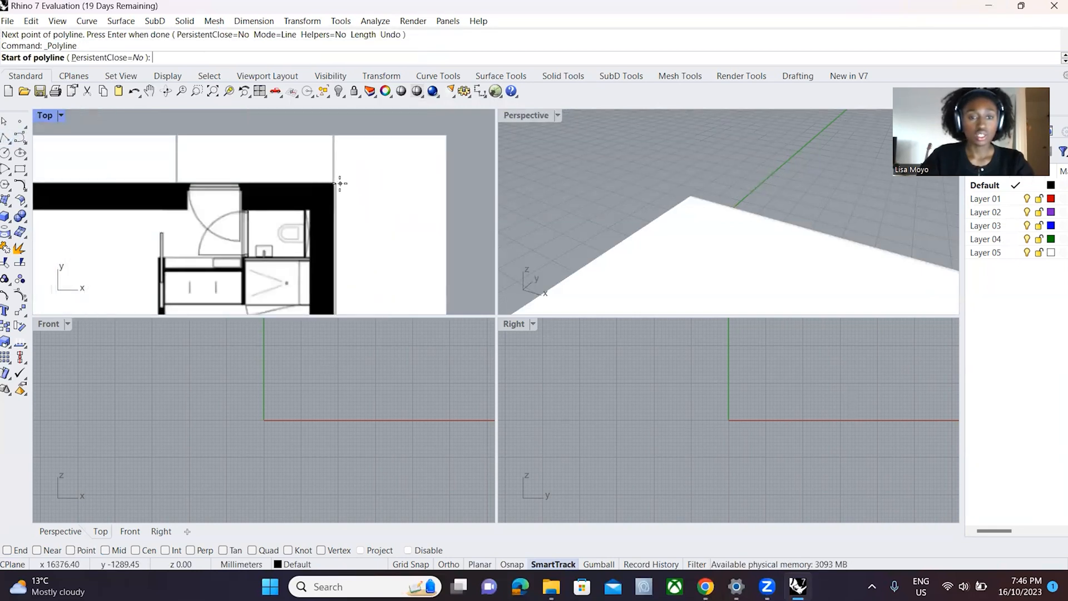
{"action": "left_click", "coordinate": [357, 184]}
{"action": "scroll", "coordinate": [356, 184], "scroll_direction": "down", "scroll_amount": 5}
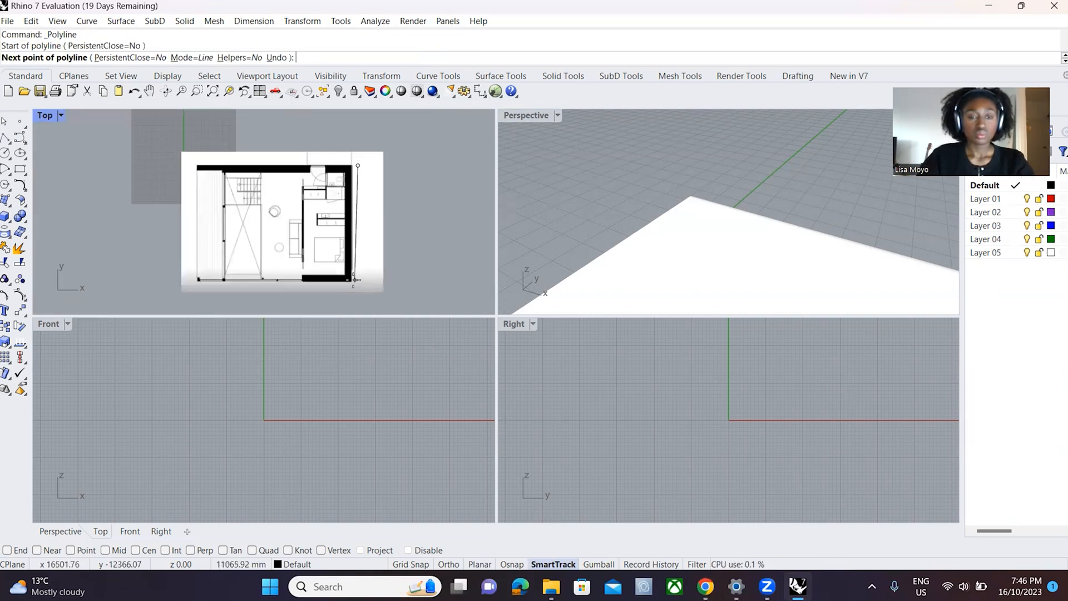
{"action": "type", "text": "4000"}
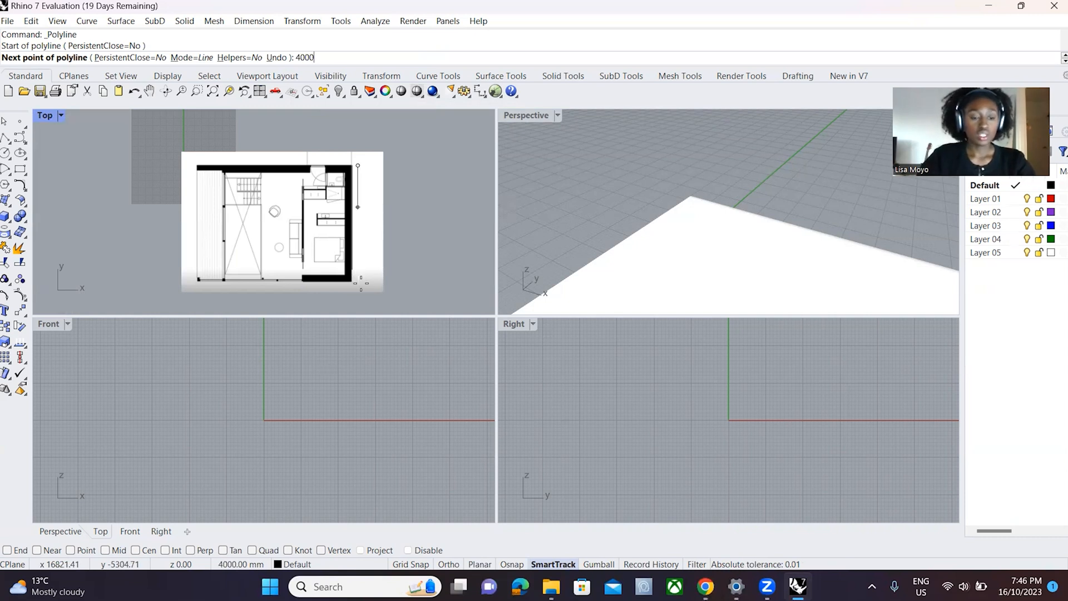
{"action": "key", "text": "F8"}
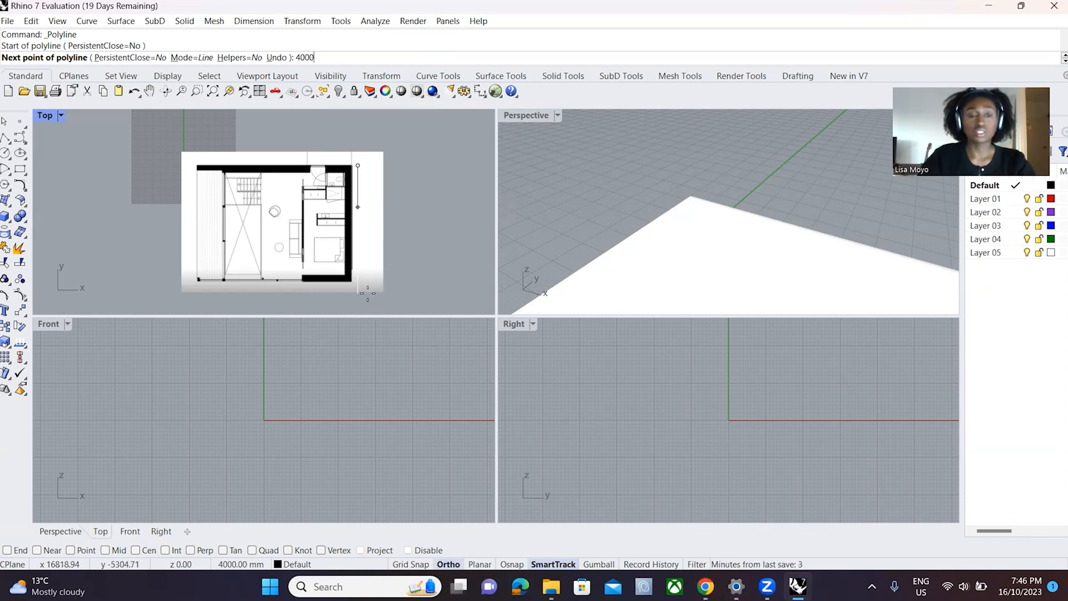
{"action": "key", "text": "Return"}
{"action": "key", "text": "F8"}
{"action": "key", "text": "Return"}
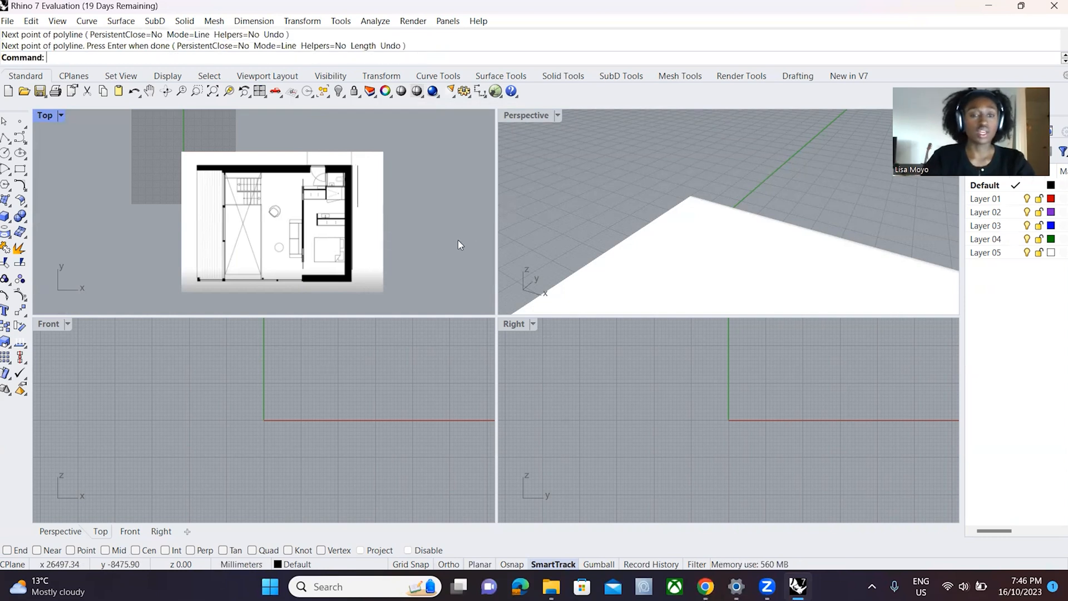
- Delete the first polyline lying on the outer wall's edge, choosing the curve rather than the floor plan surface
{"action": "scroll", "coordinate": [291, 133], "scroll_direction": "up", "scroll_amount": 5}
{"action": "left_click", "coordinate": [421, 228]}
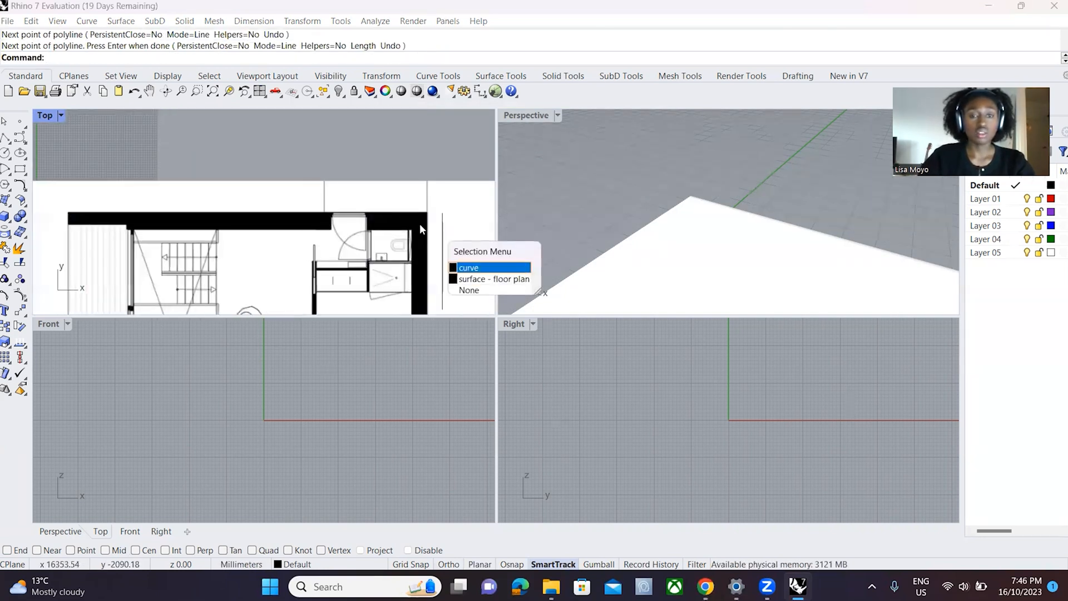
{"action": "left_click", "coordinate": [476, 267]}
{"action": "scroll", "coordinate": [439, 253], "scroll_direction": "down", "scroll_amount": 5}
{"action": "scroll", "coordinate": [423, 228], "scroll_direction": "up", "scroll_amount": 6}
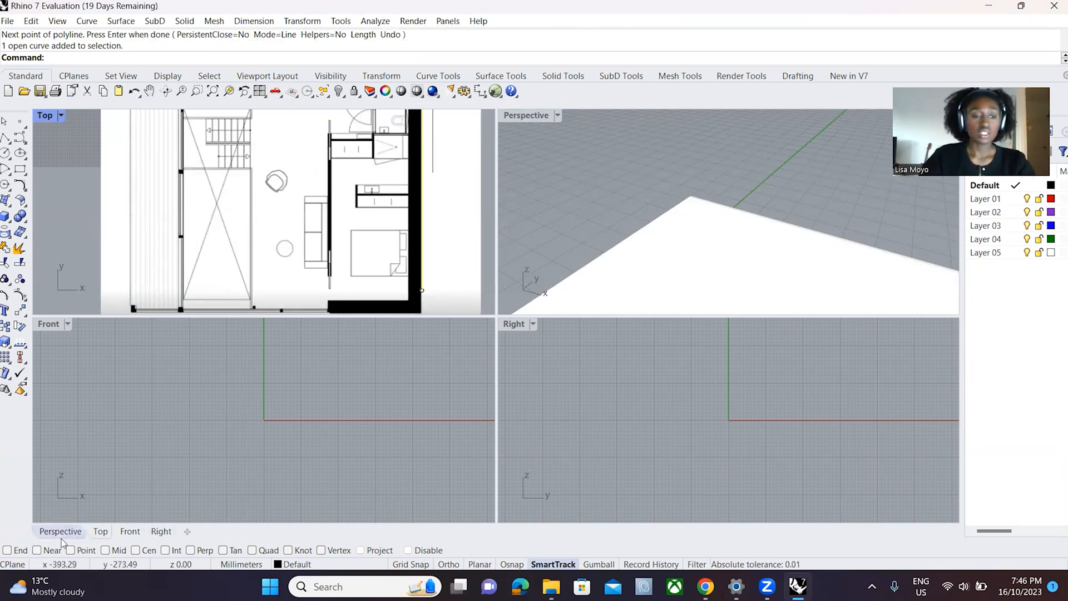
{"action": "scroll", "coordinate": [356, 194], "scroll_direction": "down", "scroll_amount": 3}
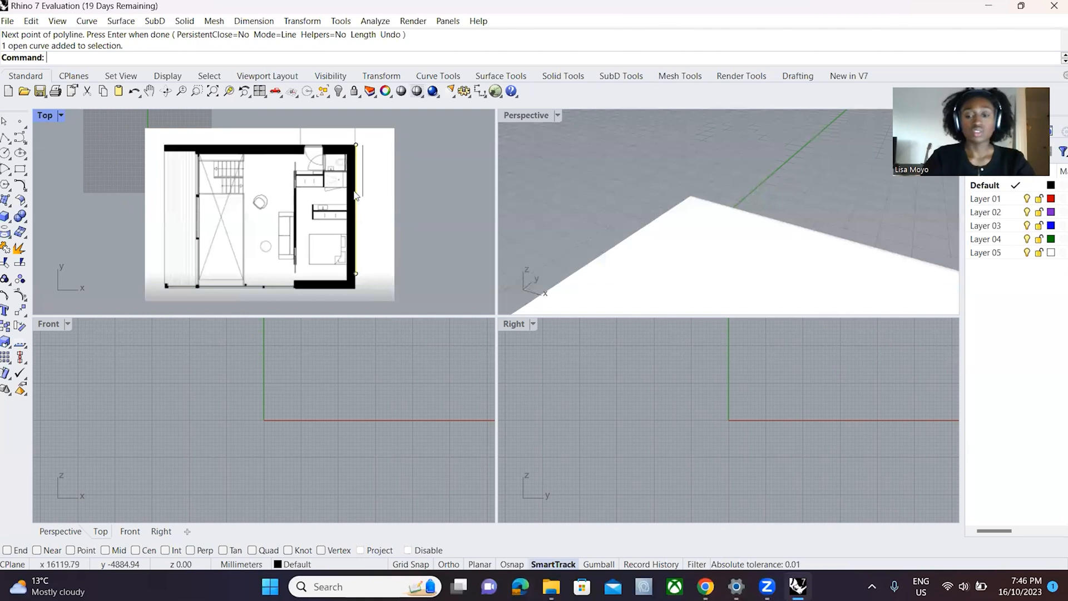
{"action": "key", "text": "Delete"}
- Move the floor plan surface away from the 4000 mm reference line in the Top view and clear the selection
{"action": "scroll", "coordinate": [376, 209], "scroll_direction": "down", "scroll_amount": 4}
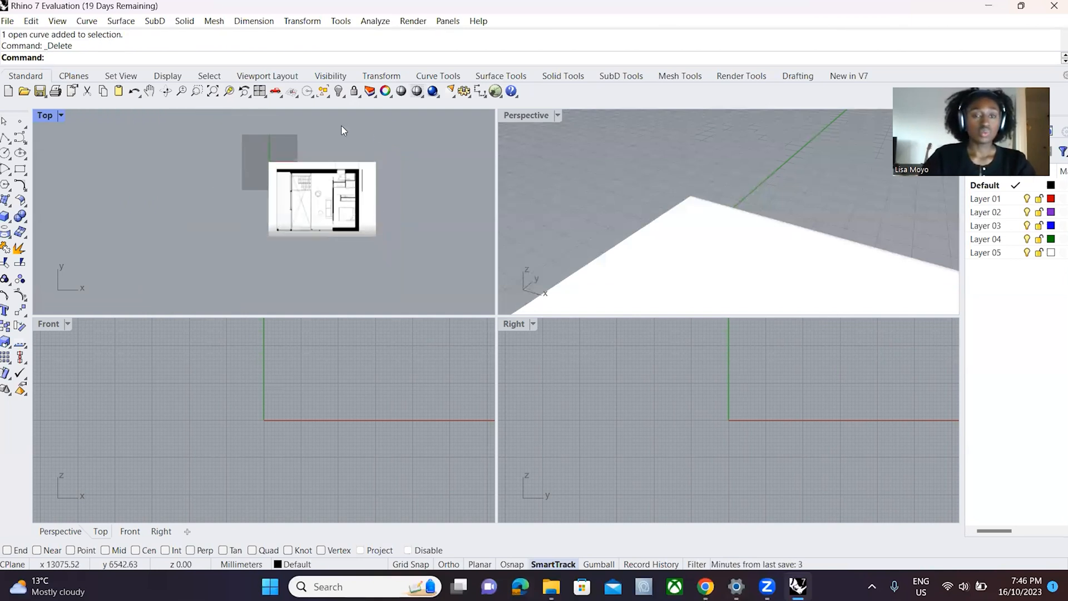
{"action": "scroll", "coordinate": [342, 129], "scroll_direction": "up", "scroll_amount": 1}
{"action": "left_click_drag", "start_coordinate": [223, 145], "coordinate": [425, 222]}
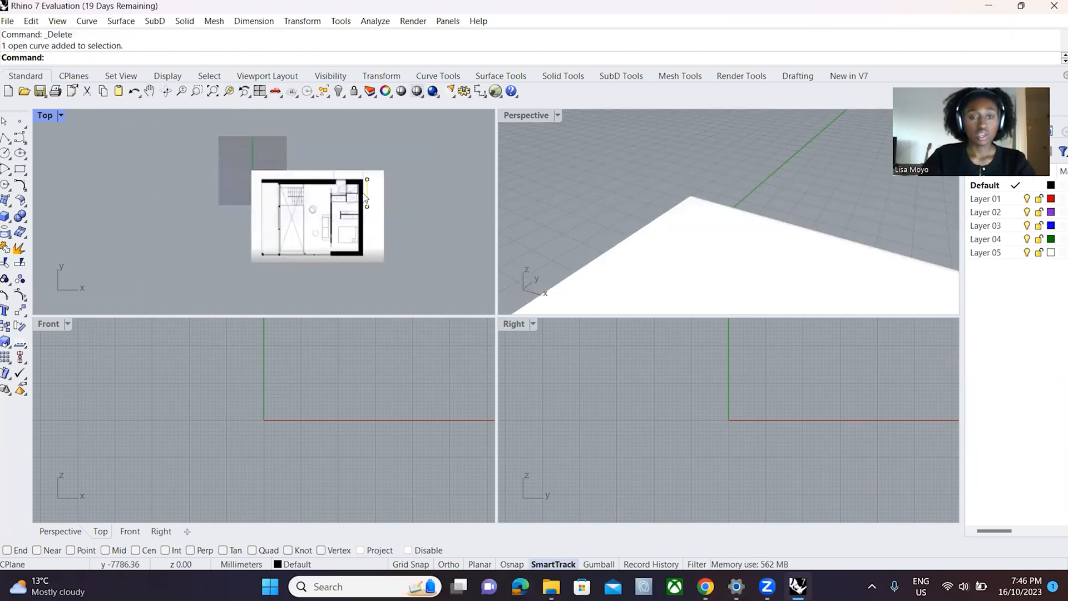
{"action": "left_click", "coordinate": [351, 199]}
{"action": "left_click_drag", "start_coordinate": [350, 199], "coordinate": [246, 172]}
{"action": "key", "text": "Escape"}
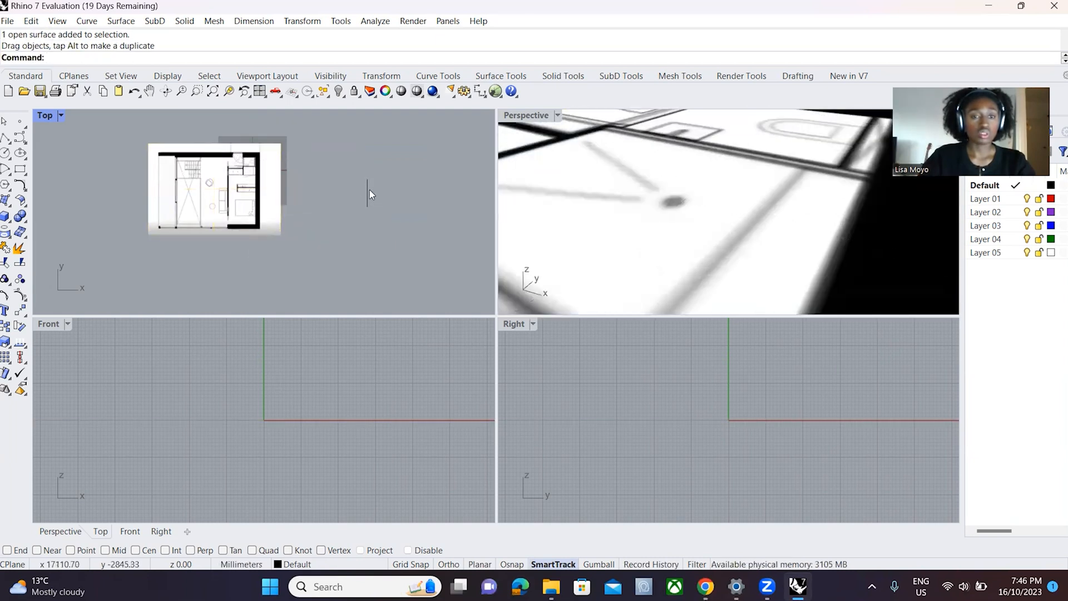
- Try to reposition the reference line closer to the floor plan in the Top view, undoing the unwanted drags
{"action": "left_click", "coordinate": [368, 189]}
{"action": "mouse_move", "coordinate": [356, 174]}
{"action": "left_mouse_down"}
{"action": "mouse_move", "coordinate": [311, 167]}
{"action": "mouse_move", "coordinate": [341, 172]}
{"action": "left_mouse_up"}
{"action": "key", "text": "ctrl+z"}
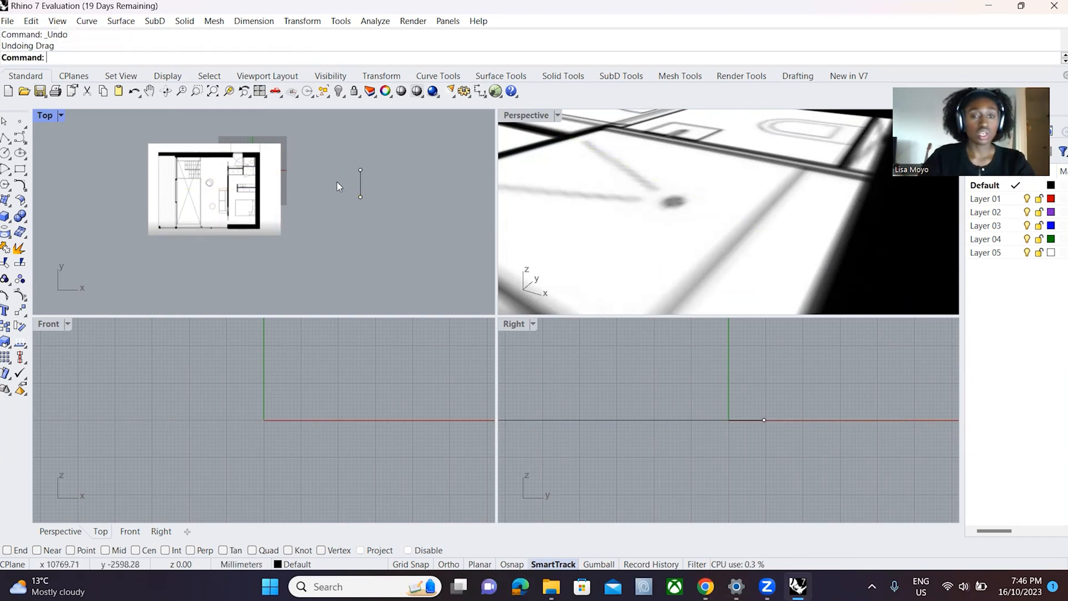
{"action": "left_click", "coordinate": [359, 183]}
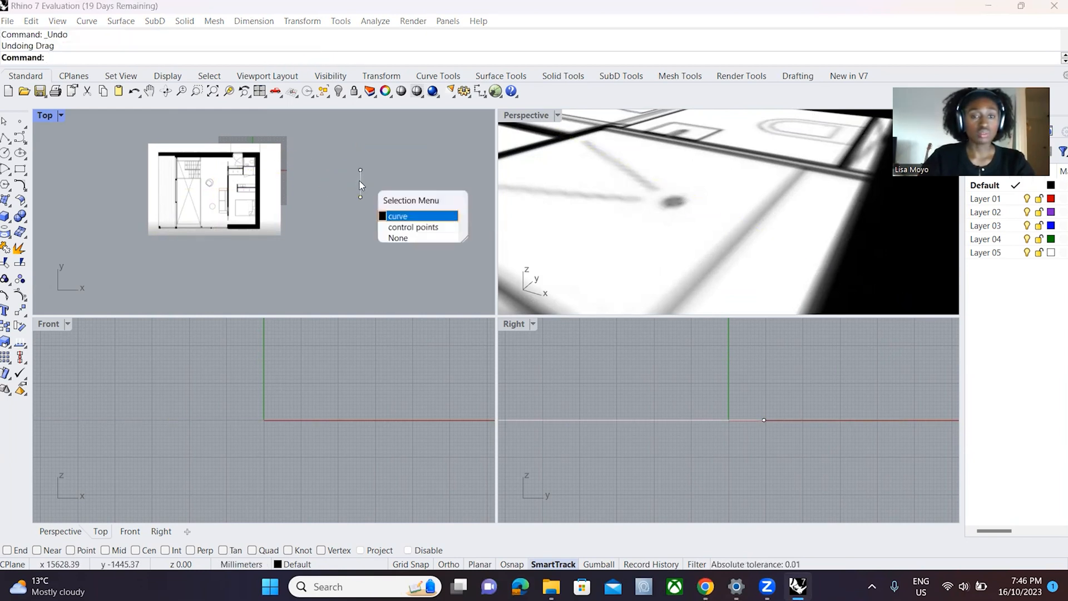
{"action": "left_click", "coordinate": [391, 215]}
{"action": "left_click_drag", "start_coordinate": [361, 174], "coordinate": [327, 167]}
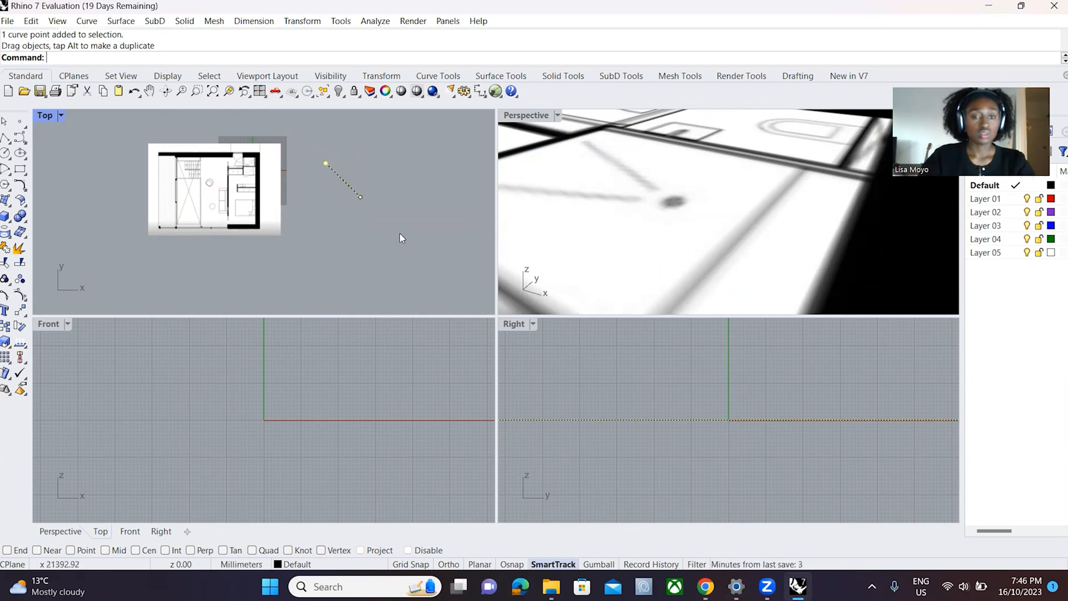
{"action": "key", "text": "ctrl+z"}
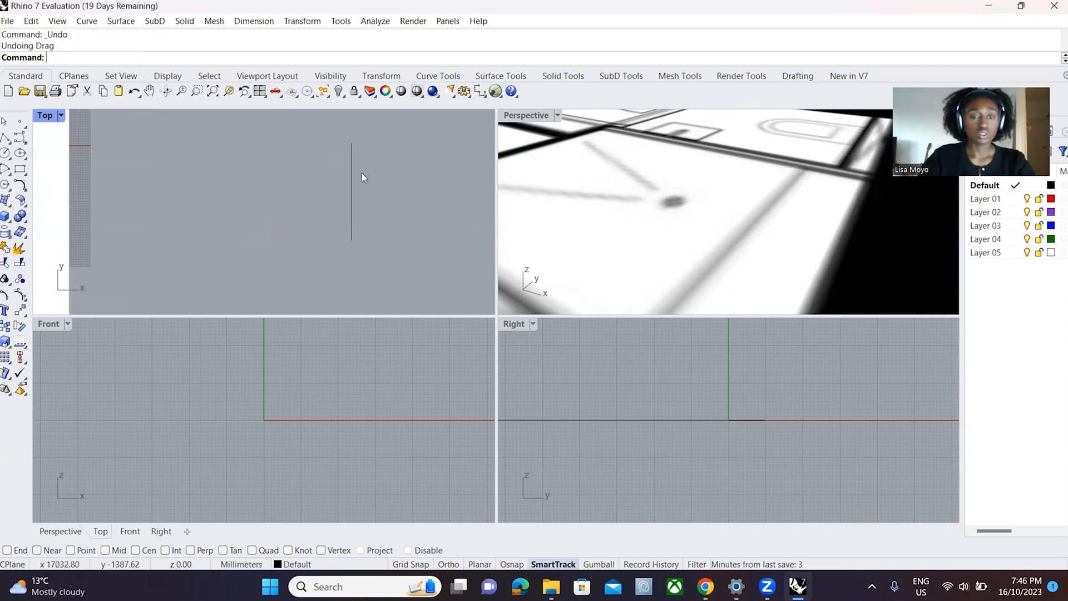
- Move the whole reference line onto the floor plan's right outer wall edge, with its upper end at the wall's top corner
{"action": "left_click", "coordinate": [351, 155]}
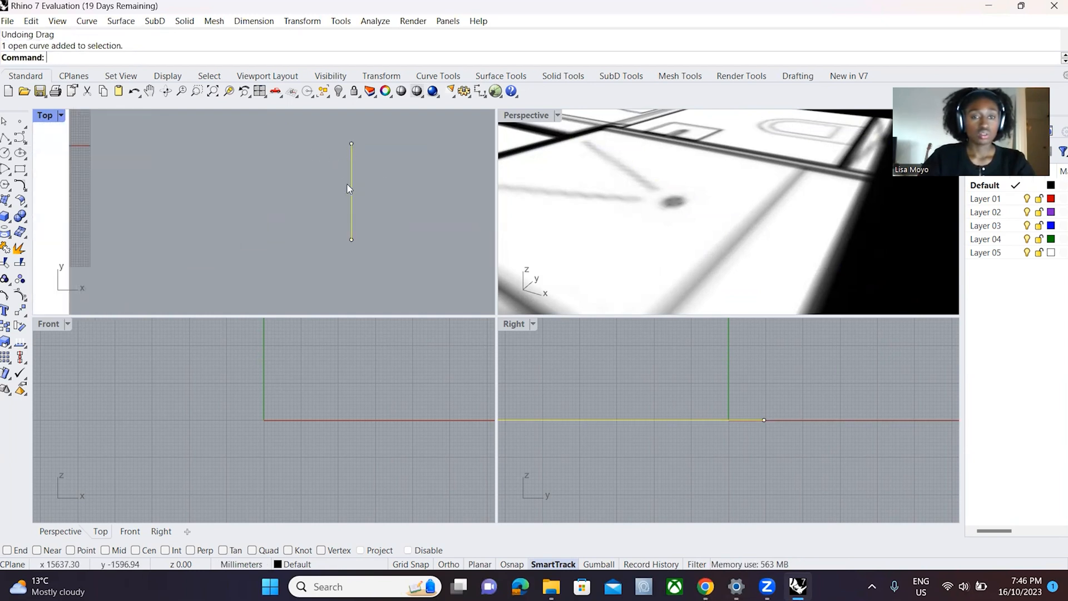
{"action": "left_click_drag", "start_coordinate": [353, 196], "coordinate": [207, 186]}
{"action": "scroll", "coordinate": [206, 214], "scroll_direction": "up", "scroll_amount": 6}
{"action": "scroll", "coordinate": [182, 207], "scroll_direction": "down", "scroll_amount": 8}
{"action": "left_click_drag", "start_coordinate": [186, 201], "coordinate": [184, 202]}
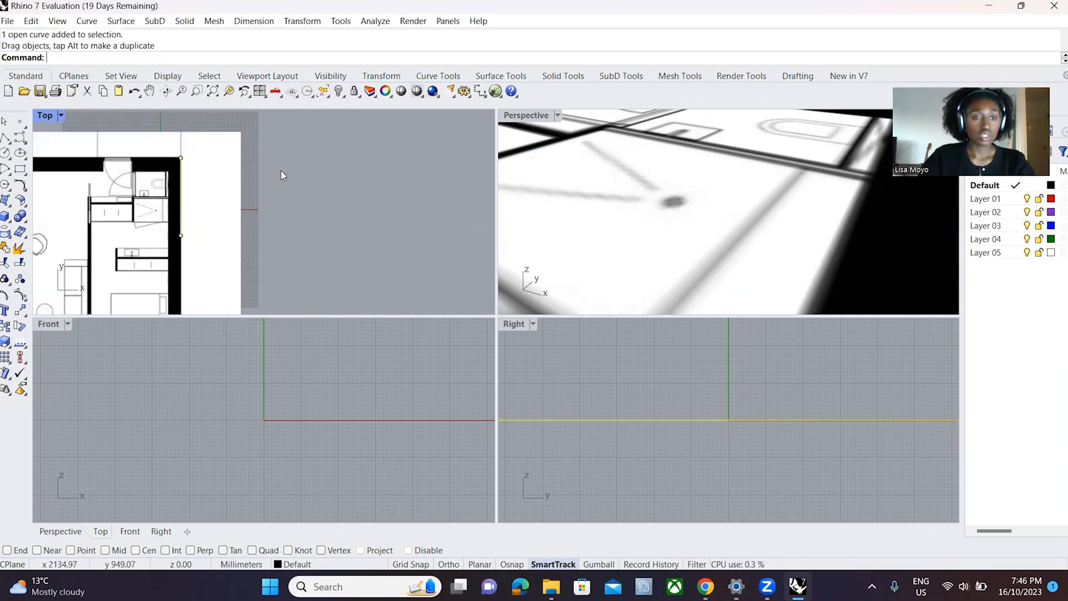
{"action": "scroll", "coordinate": [184, 200], "scroll_direction": "up", "scroll_amount": 8}
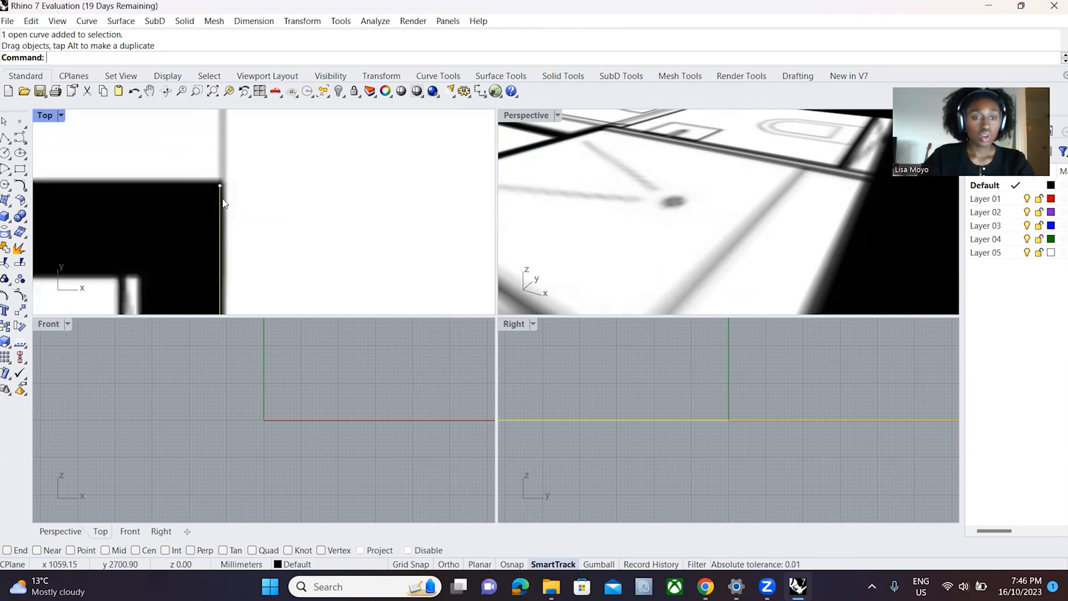
{"action": "scroll", "coordinate": [217, 189], "scroll_direction": "down", "scroll_amount": 6}
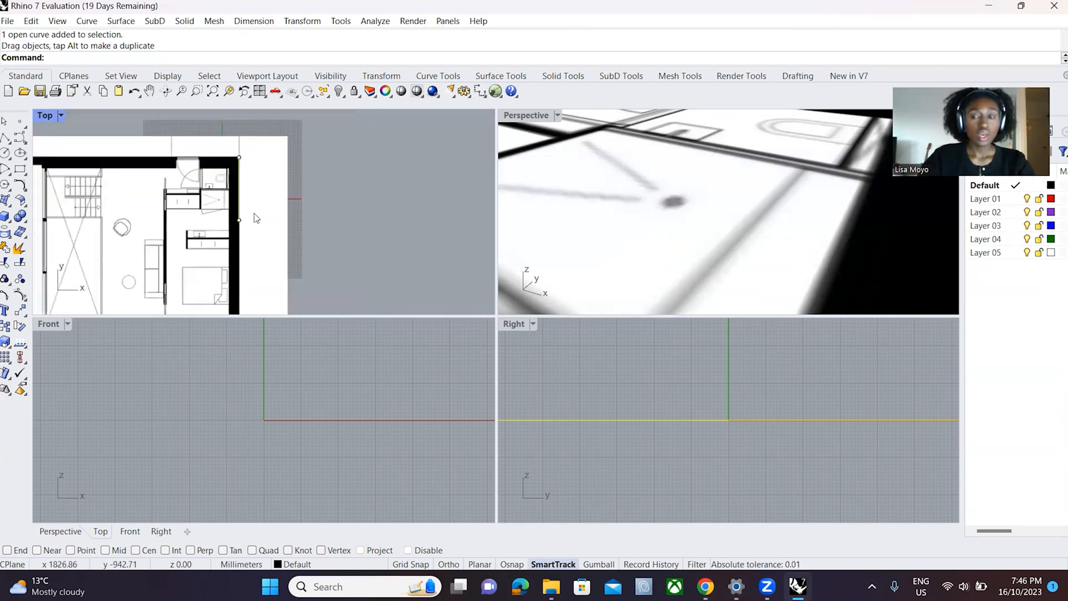
- Reselect the reference line on the outer wall, choosing the curve, and change its object layer to Layer 01
{"action": "left_click", "coordinate": [319, 181]}
{"action": "left_click", "coordinate": [235, 179]}
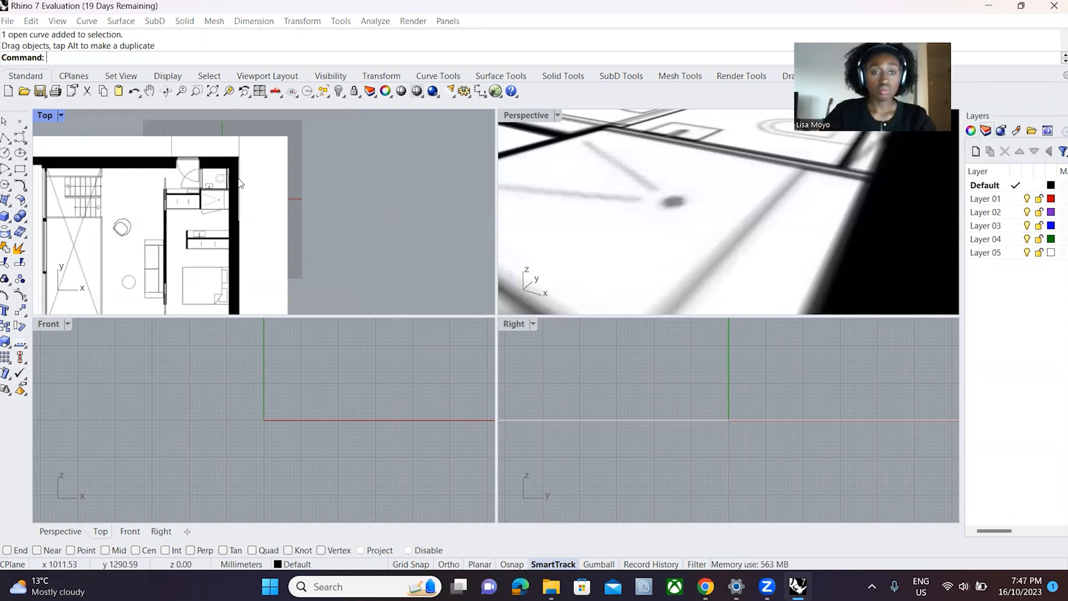
{"action": "left_click", "coordinate": [275, 213]}
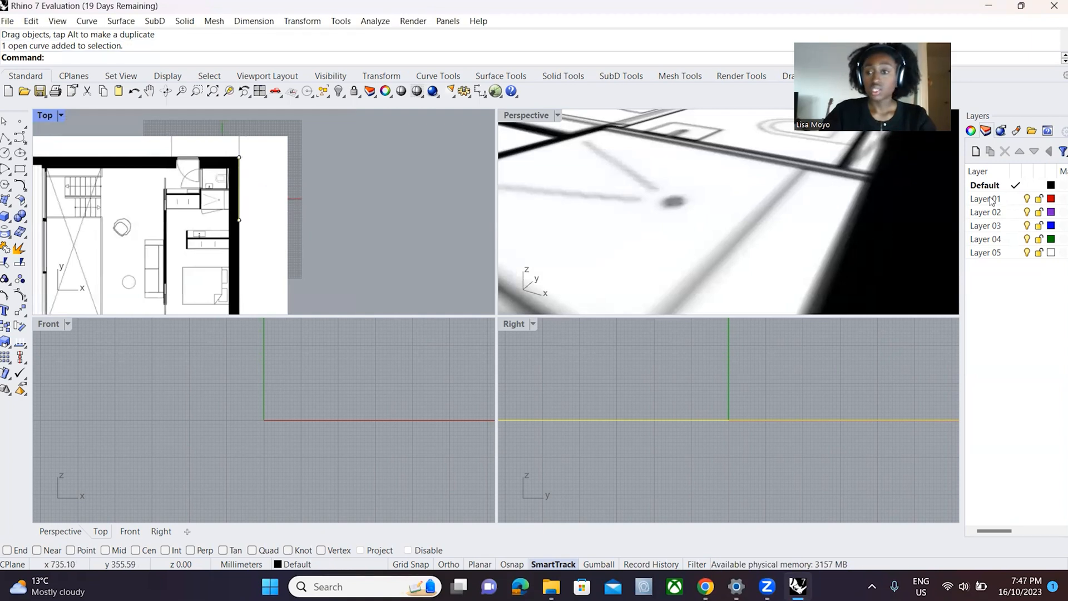
{"action": "left_click", "coordinate": [987, 199]}
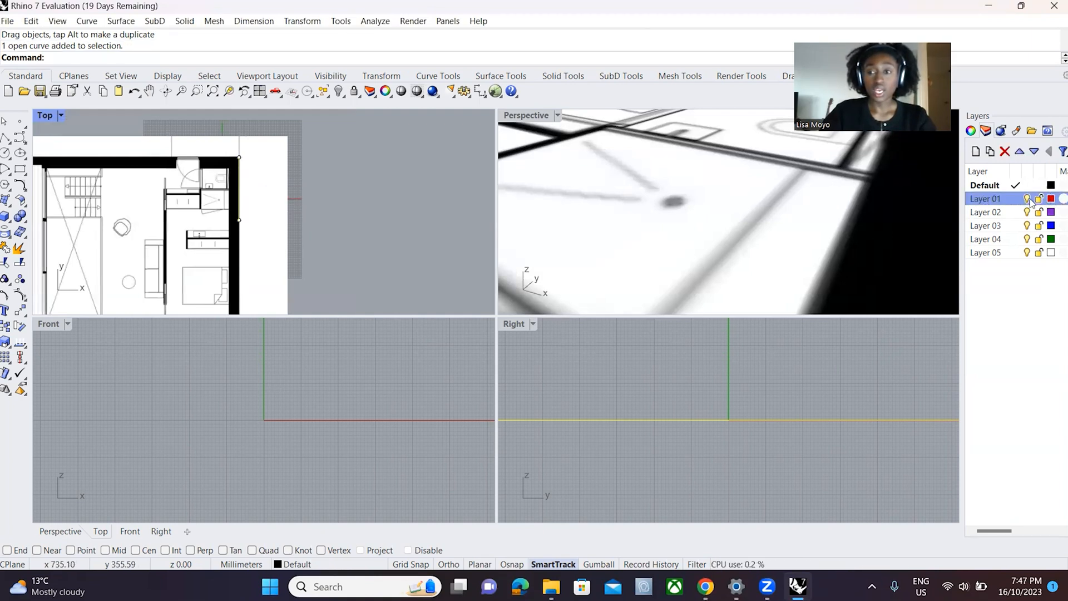
{"action": "right_click", "coordinate": [988, 201]}
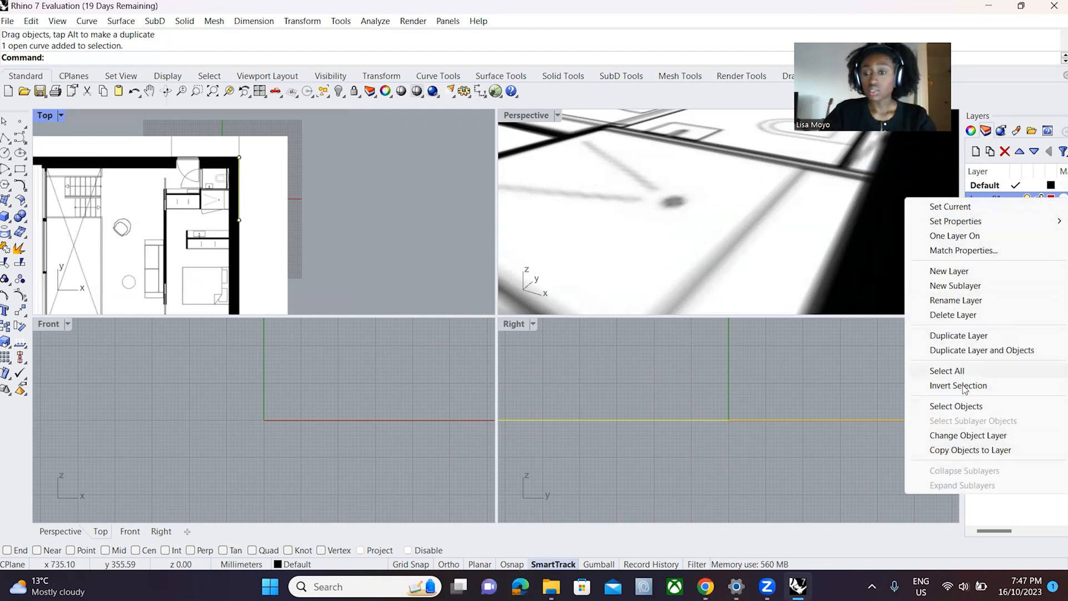
{"action": "left_click", "coordinate": [967, 436]}
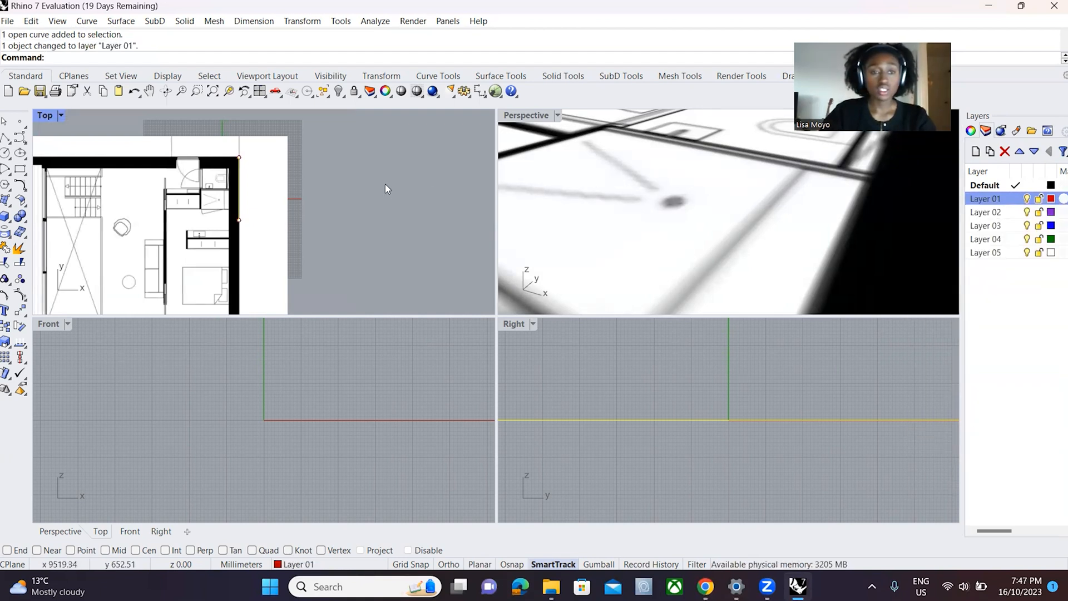
- Examine the recoloured reference line against the outer wall and its upper-right corner in the Top view
{"action": "scroll", "coordinate": [239, 162], "scroll_direction": "up", "scroll_amount": 5}
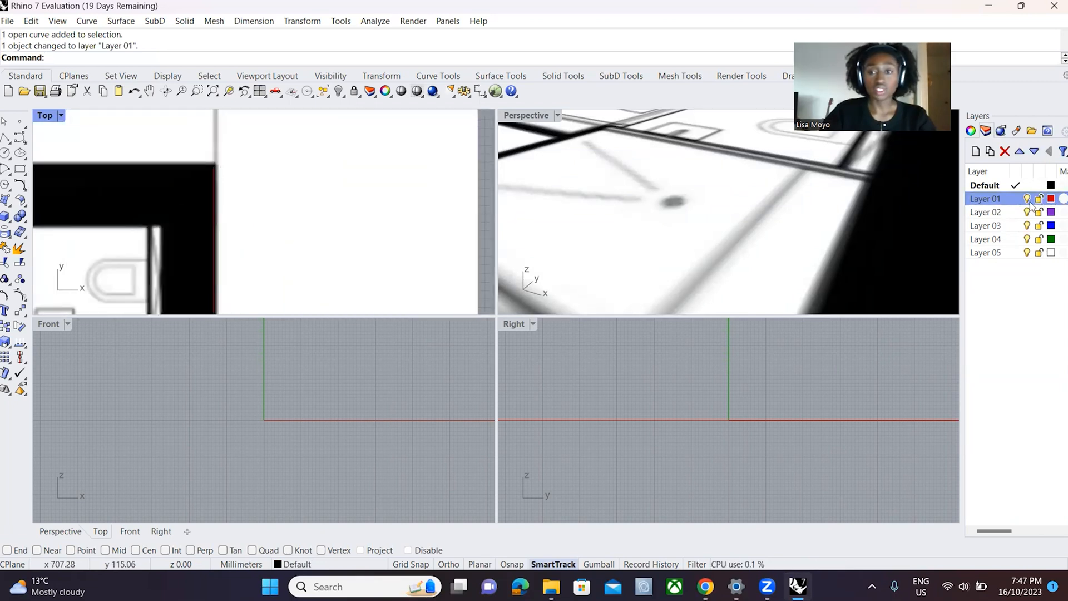
{"action": "scroll", "coordinate": [359, 155], "scroll_direction": "down", "scroll_amount": 4}
{"action": "scroll", "coordinate": [503, 141], "scroll_direction": "down", "scroll_amount": 6}
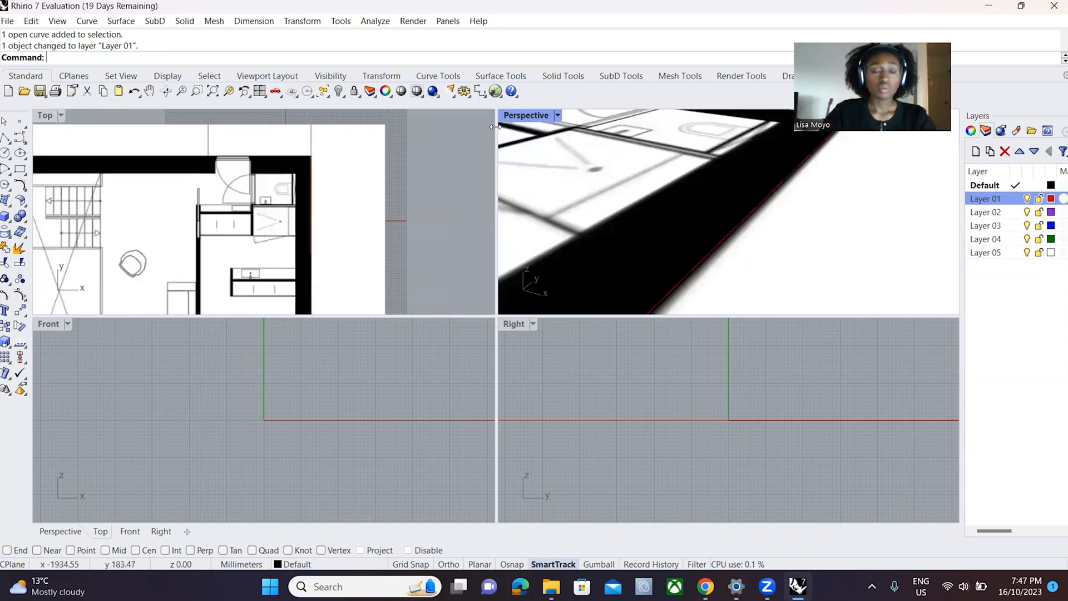
{"action": "scroll", "coordinate": [322, 172], "scroll_direction": "down", "scroll_amount": 3}
{"action": "scroll", "coordinate": [329, 164], "scroll_direction": "up", "scroll_amount": 4}
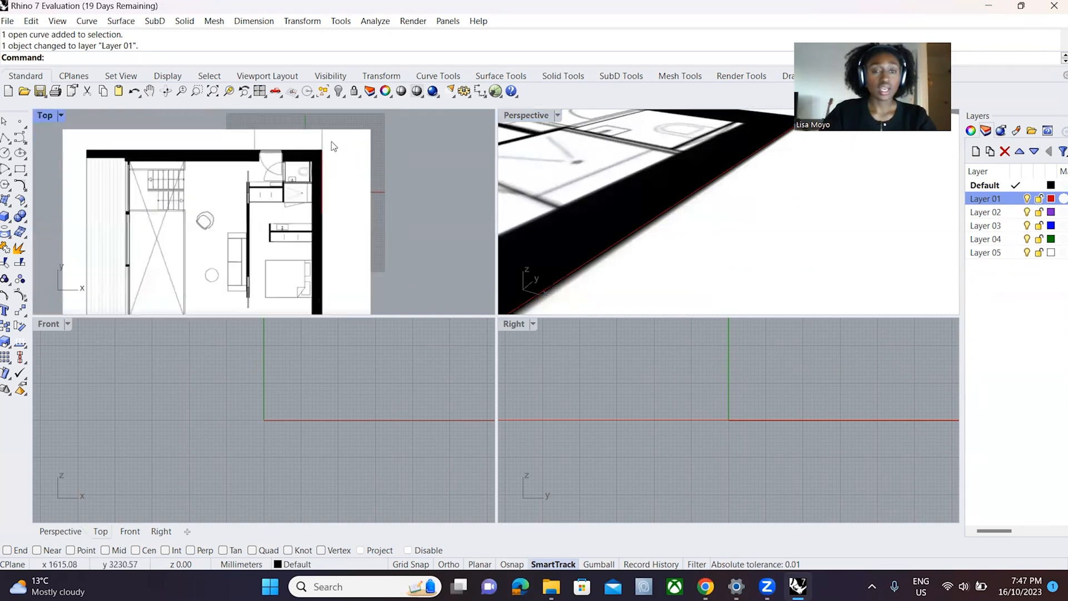
{"action": "scroll", "coordinate": [305, 172], "scroll_direction": "down", "scroll_amount": 3}
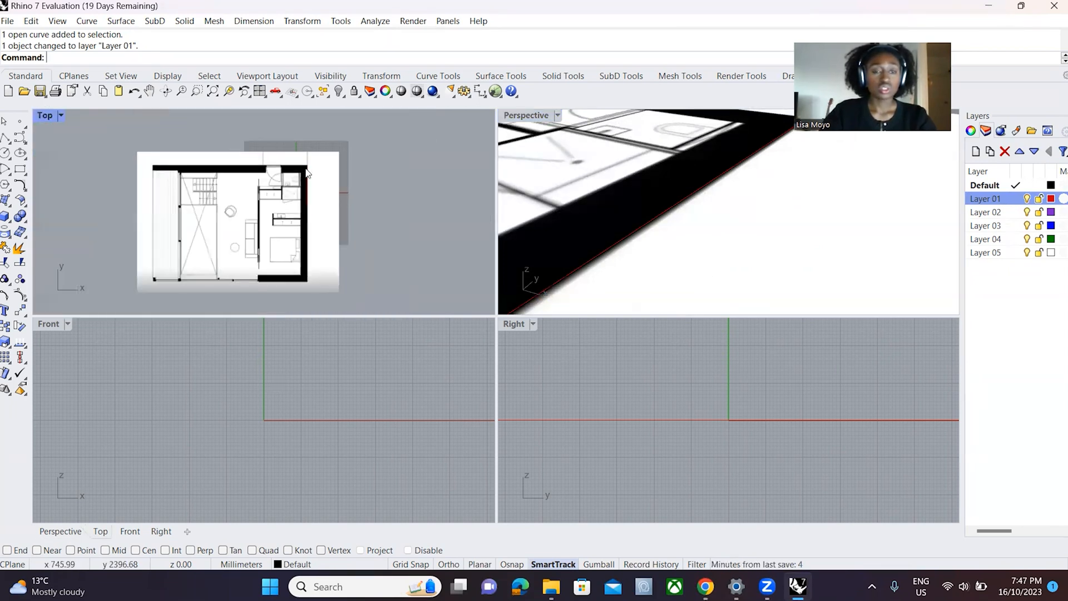
{"action": "scroll", "coordinate": [297, 172], "scroll_direction": "up", "scroll_amount": 5}
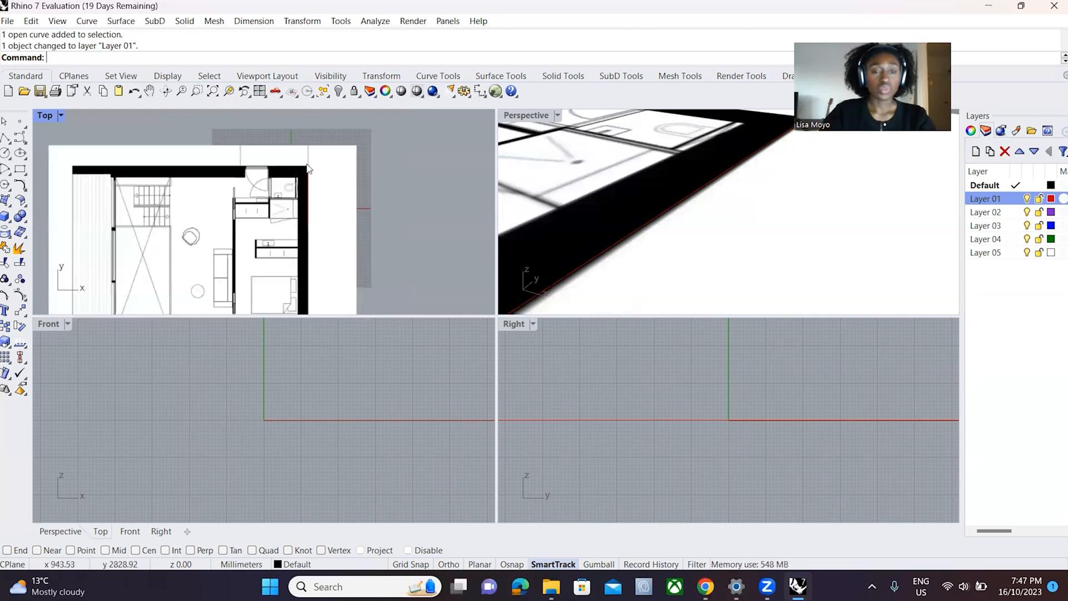
- Start scaling the floor plan surface with the base point at the outer wall's upper-right corner in the Top view
{"action": "left_click", "coordinate": [297, 172]}
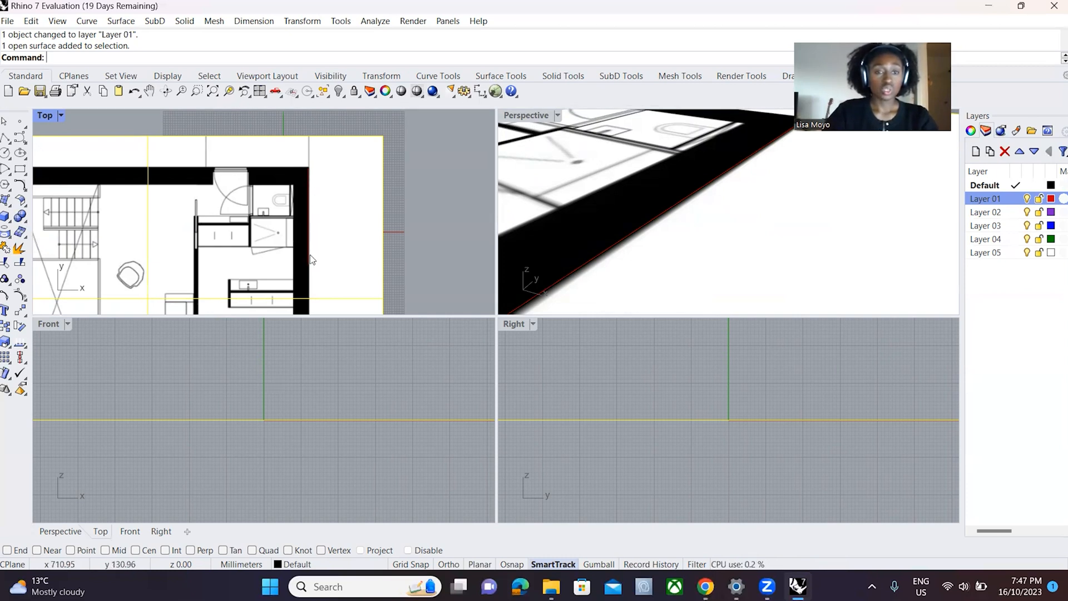
{"action": "scroll", "coordinate": [303, 137], "scroll_direction": "down", "scroll_amount": 12}
{"action": "scroll", "coordinate": [286, 136], "scroll_direction": "up", "scroll_amount": 8}
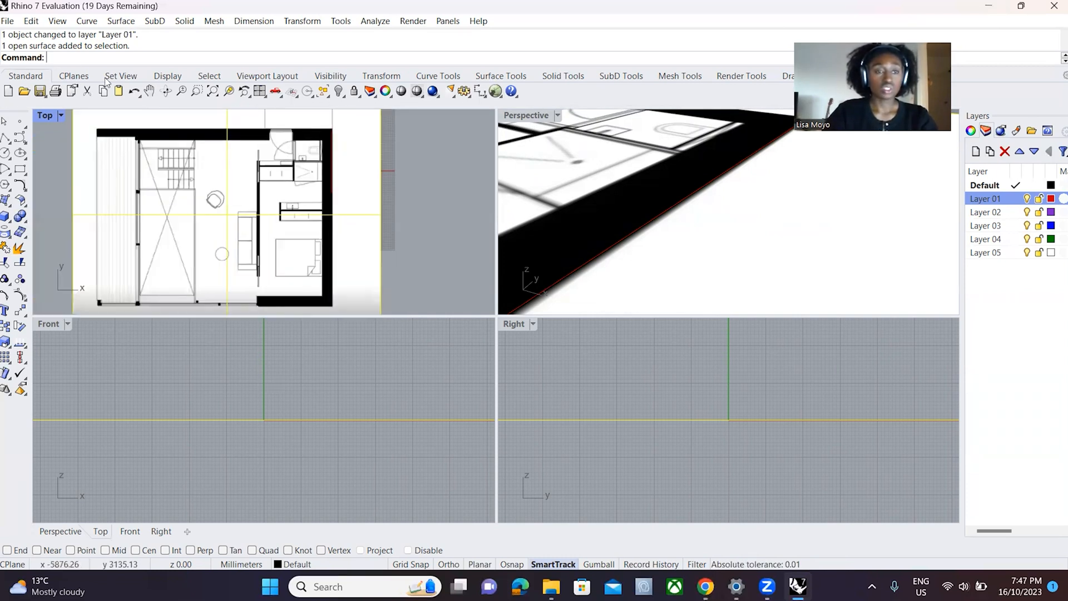
{"action": "type", "text": "Scale"}
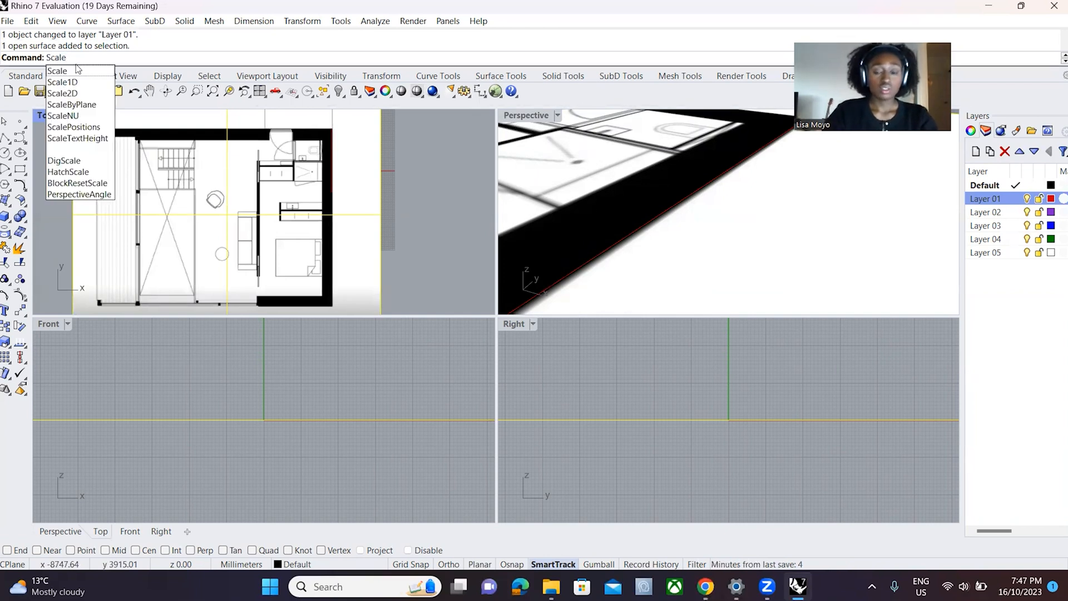
{"action": "key", "text": "Return"}
{"action": "scroll", "coordinate": [278, 197], "scroll_direction": "down", "scroll_amount": 2}
{"action": "scroll", "coordinate": [340, 129], "scroll_direction": "up", "scroll_amount": 10}
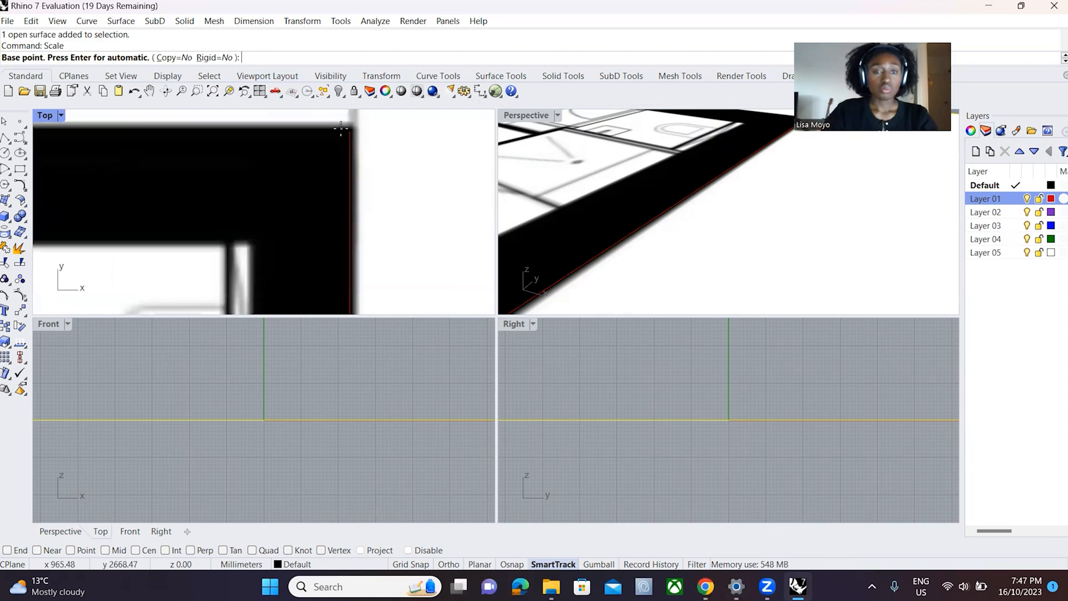
{"action": "left_click", "coordinate": [341, 125]}
- Set the first scale reference point at the outer wall's lower-right corner, aligned vertically below the base point
{"action": "scroll", "coordinate": [340, 128], "scroll_direction": "down", "scroll_amount": 5}
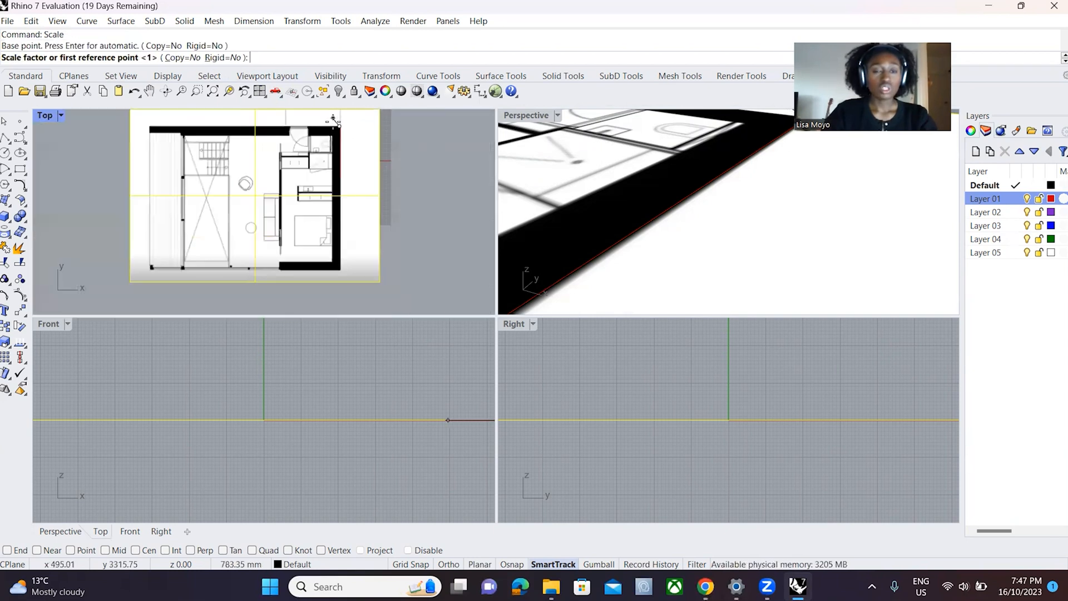
{"action": "scroll", "coordinate": [338, 286], "scroll_direction": "up", "scroll_amount": 5}
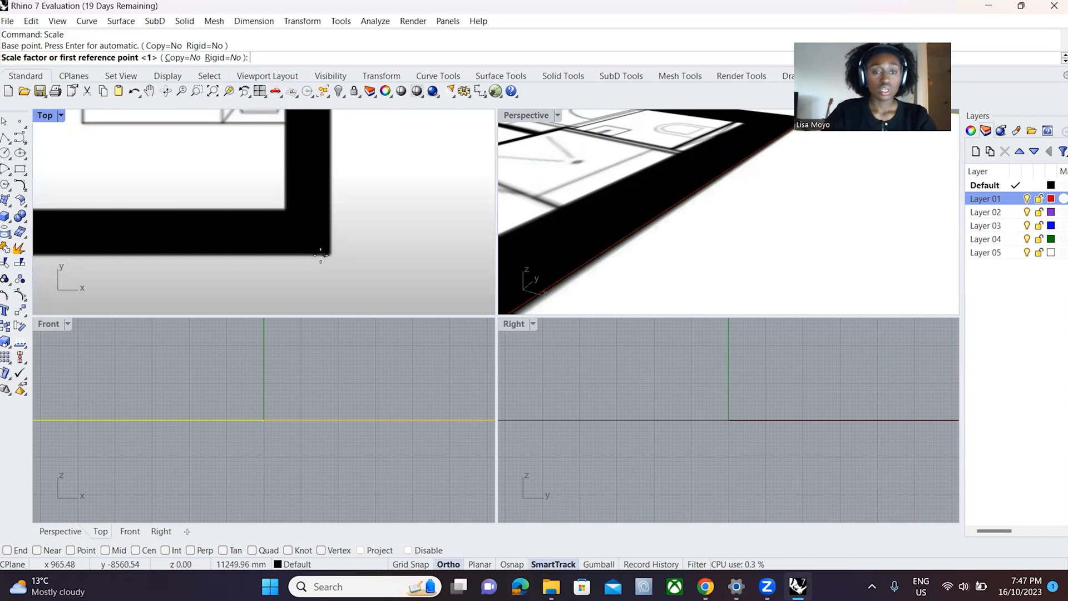
{"action": "left_click", "coordinate": [321, 255]}
{"action": "right_click_drag", "start_coordinate": [321, 255], "coordinate": [318, 223]}
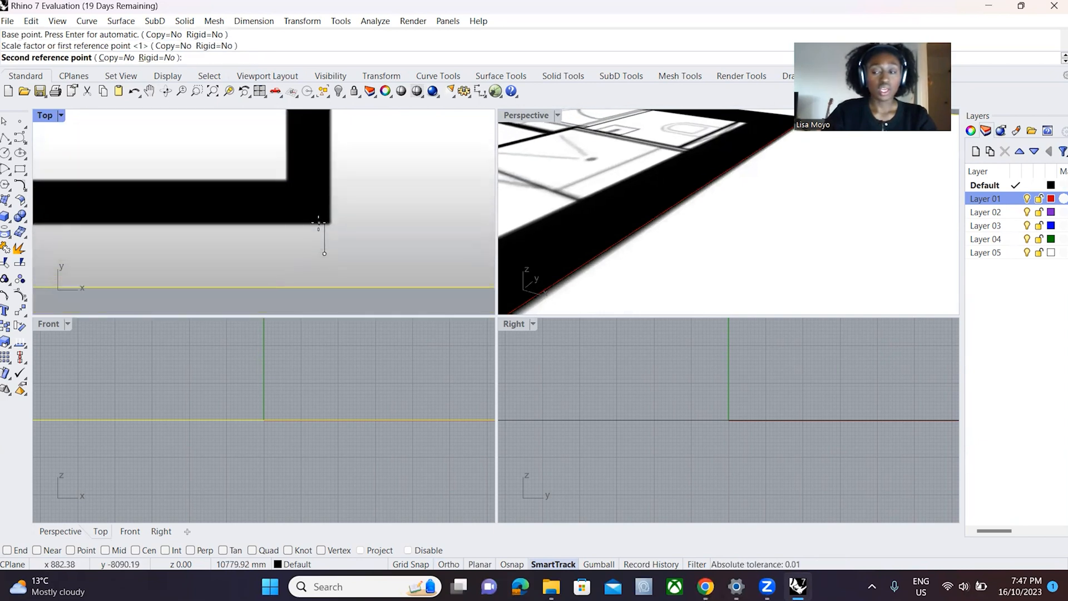
- Turn on the End object snap and finish scaling the plan with the reference line's lower end as the second reference point
{"action": "scroll", "coordinate": [318, 222], "scroll_direction": "down", "scroll_amount": 12}
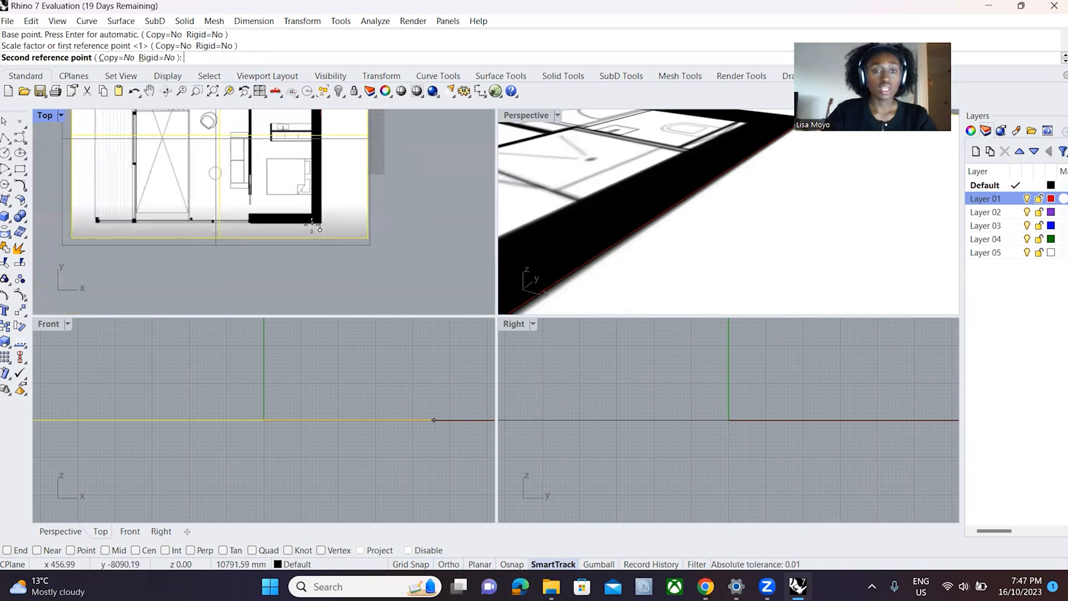
{"action": "scroll", "coordinate": [317, 156], "scroll_direction": "up", "scroll_amount": 8}
{"action": "scroll", "coordinate": [317, 156], "scroll_direction": "up", "scroll_amount": 9}
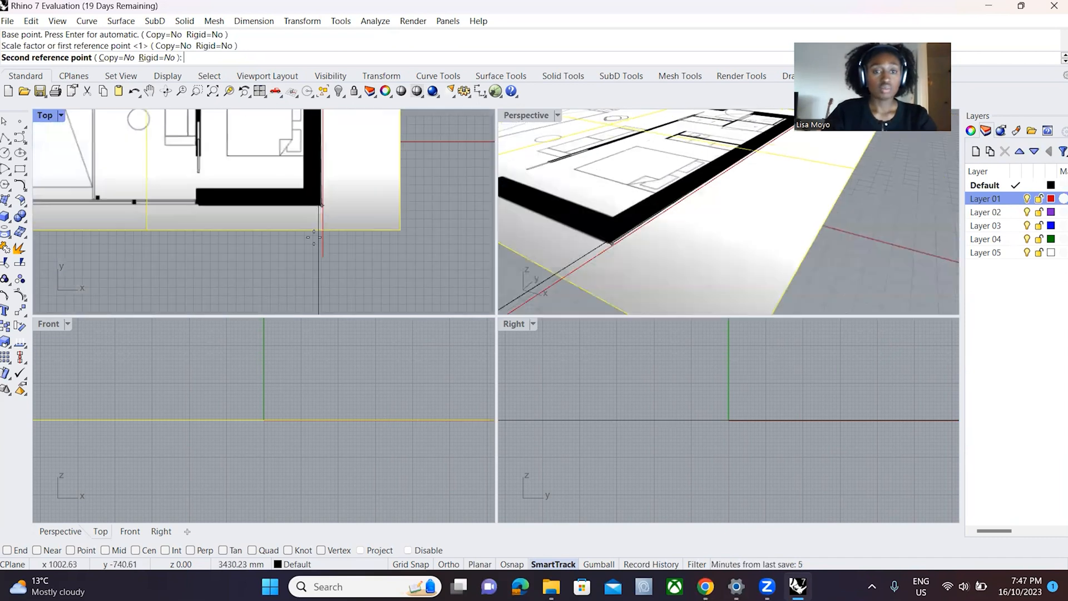
{"action": "scroll", "coordinate": [322, 238], "scroll_direction": "up", "scroll_amount": 10}
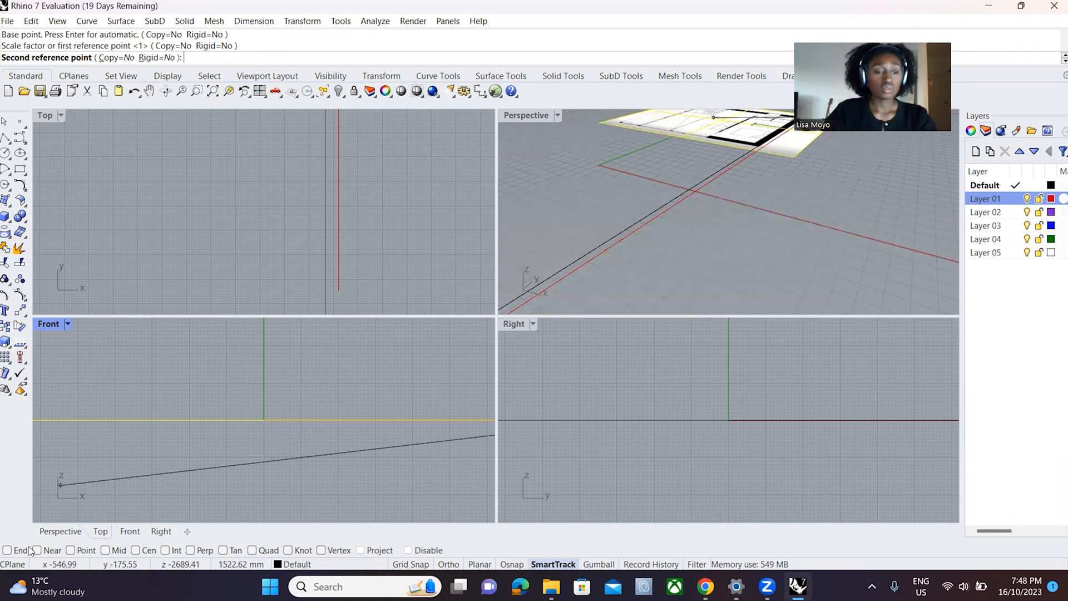
{"action": "left_click", "coordinate": [6, 550]}
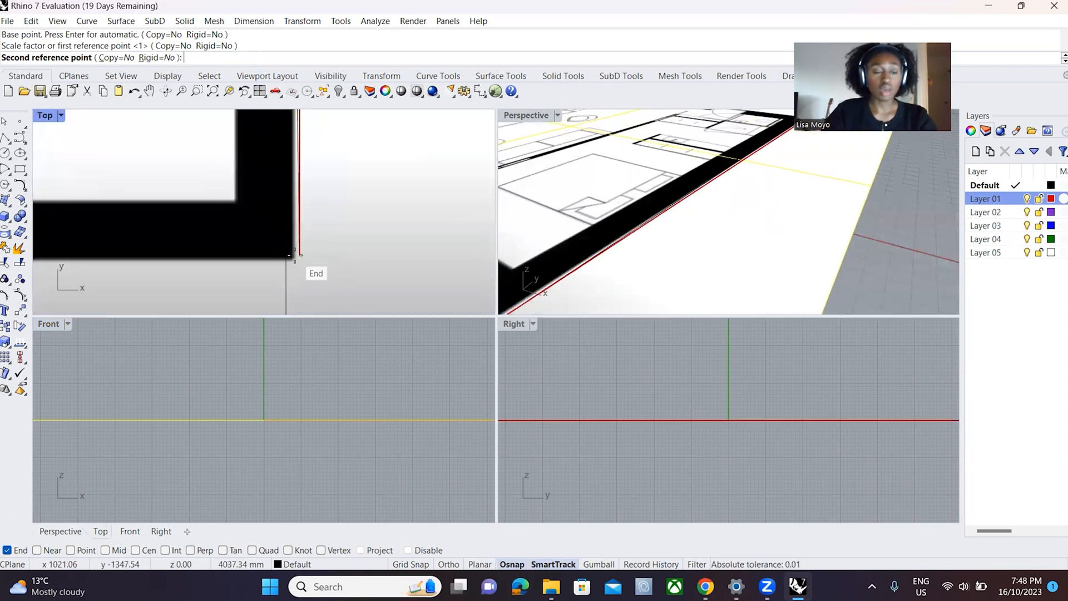
{"action": "left_click", "coordinate": [6, 550]}
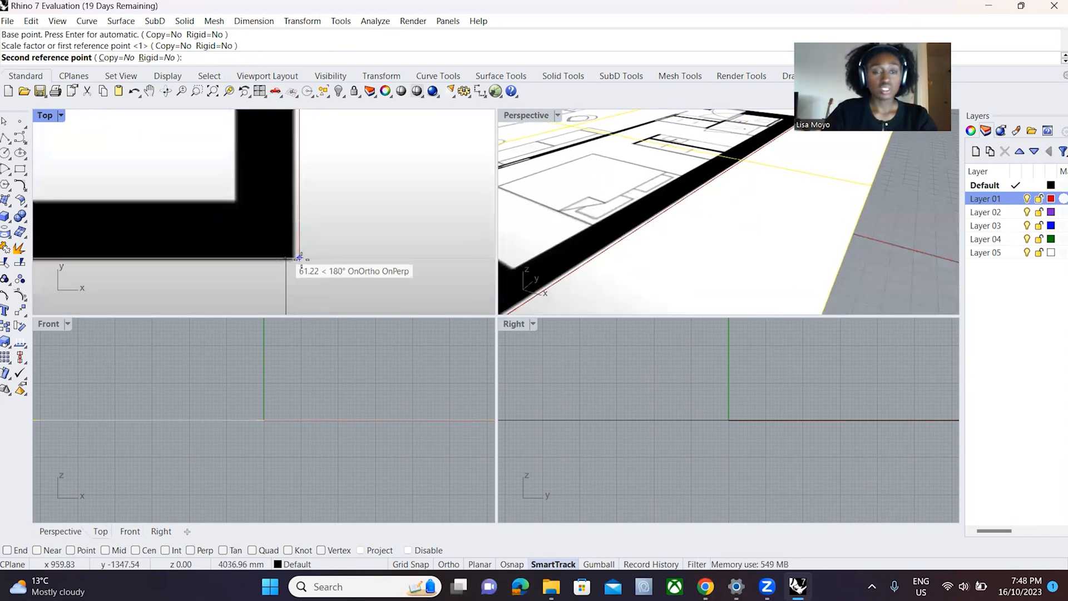
{"action": "left_click", "coordinate": [6, 549]}
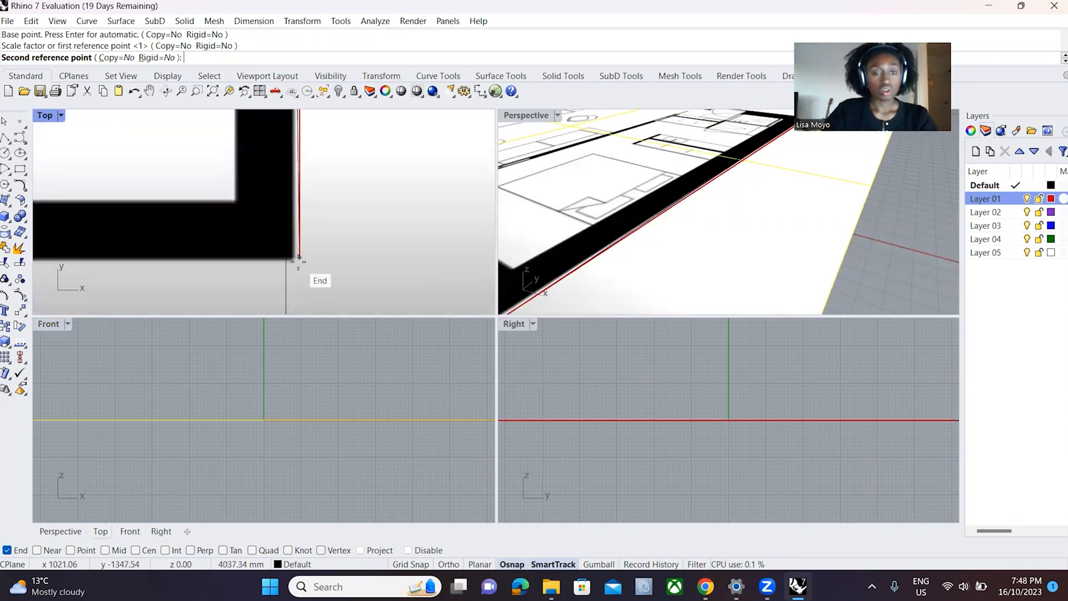
{"action": "left_click", "coordinate": [299, 257]}
{"action": "scroll", "coordinate": [298, 263], "scroll_direction": "down", "scroll_amount": 6}
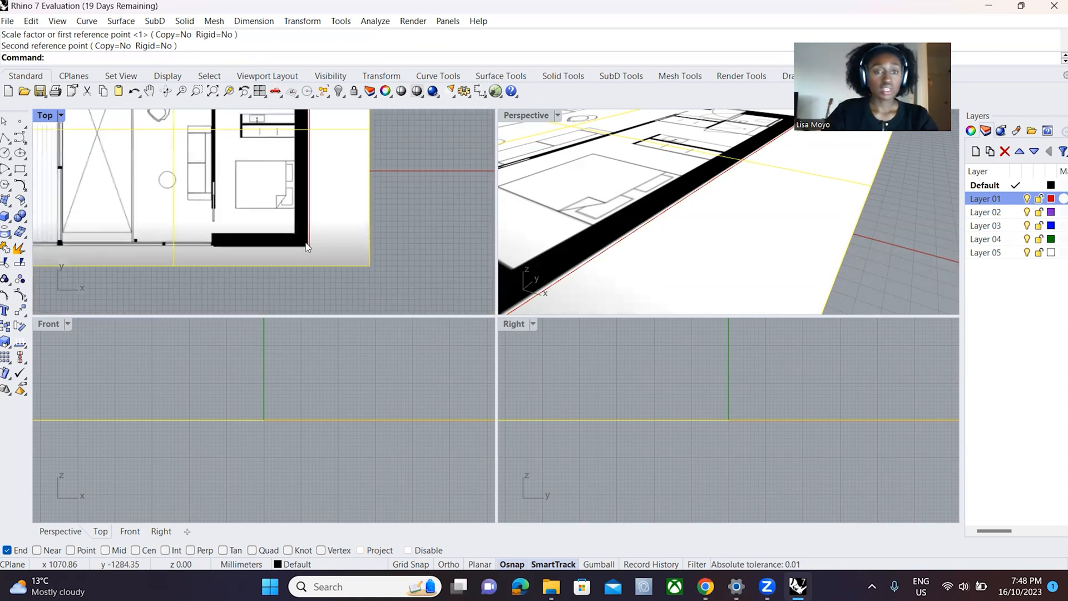
- Check the plan's outer wall corners against the reference line in the Top view and select the floor plan surface
{"action": "scroll", "coordinate": [285, 191], "scroll_direction": "up", "scroll_amount": 8}
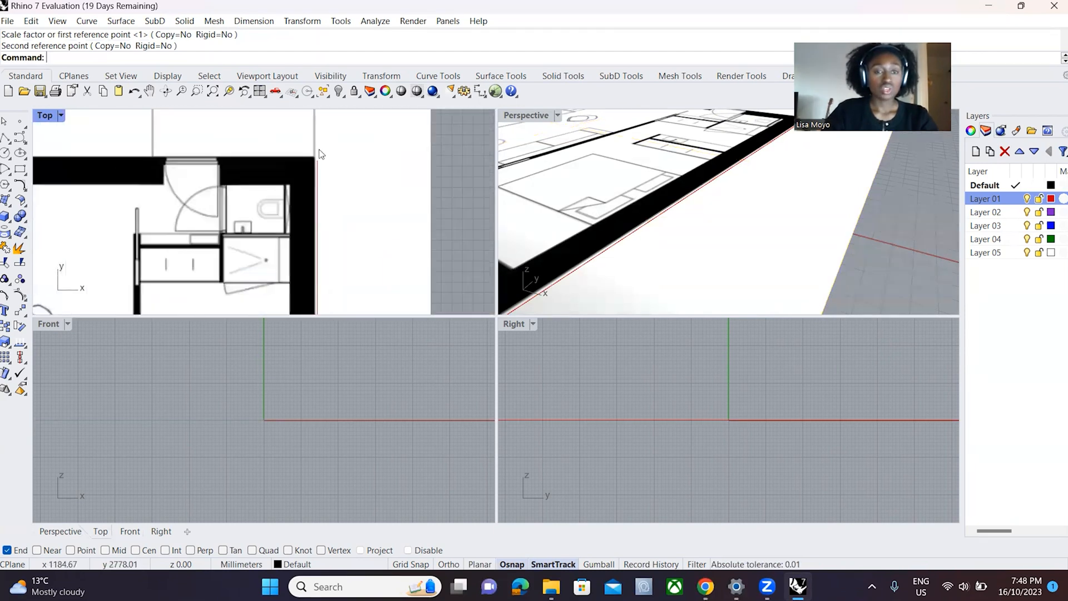
{"action": "scroll", "coordinate": [315, 174], "scroll_direction": "down", "scroll_amount": 6}
{"action": "scroll", "coordinate": [326, 182], "scroll_direction": "up", "scroll_amount": 8}
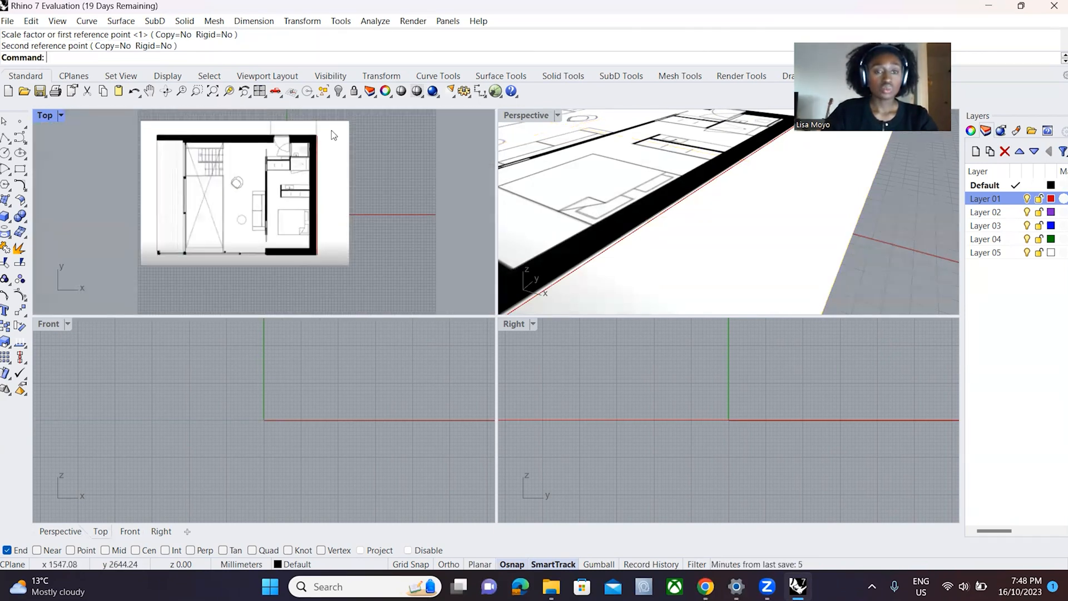
{"action": "left_click", "coordinate": [312, 145]}
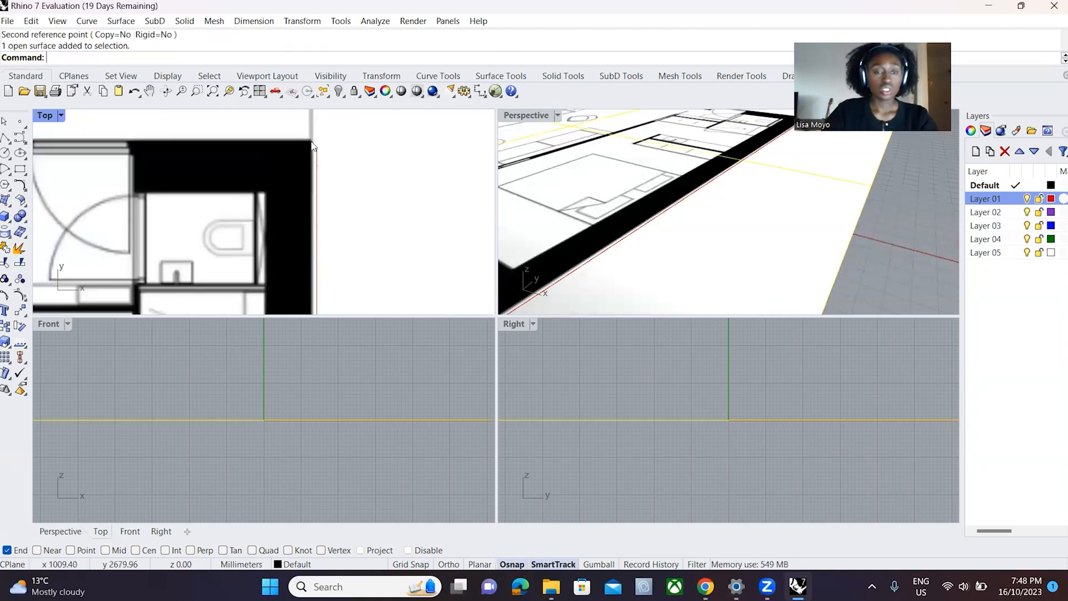
{"action": "type", "text": "Scale"}
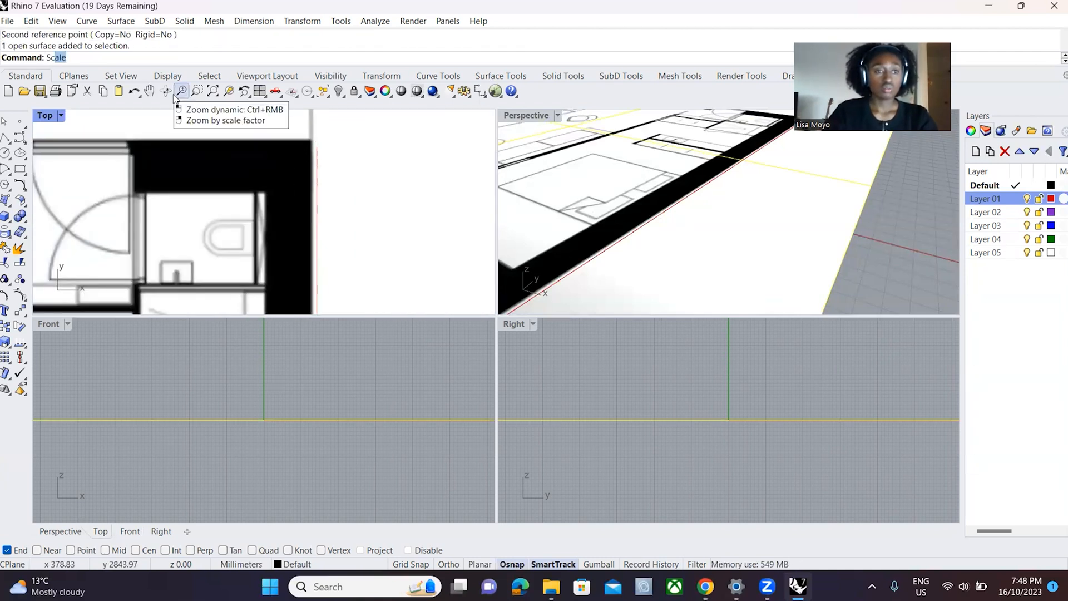
{"action": "key", "text": "Return"}
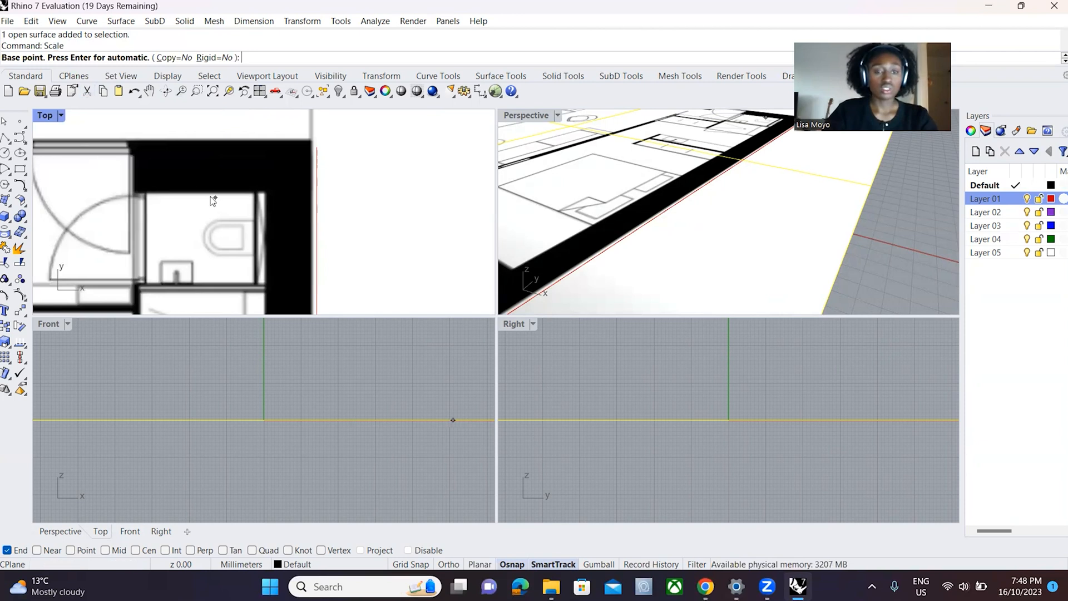
{"action": "key", "text": "Escape"}
- Move the floor plan surface so the outer wall's upper-right corner meets the reference line's upper end in the Top view
{"action": "scroll", "coordinate": [300, 143], "scroll_direction": "up", "scroll_amount": 3}
{"action": "left_click_drag", "start_coordinate": [294, 151], "coordinate": [300, 164]}
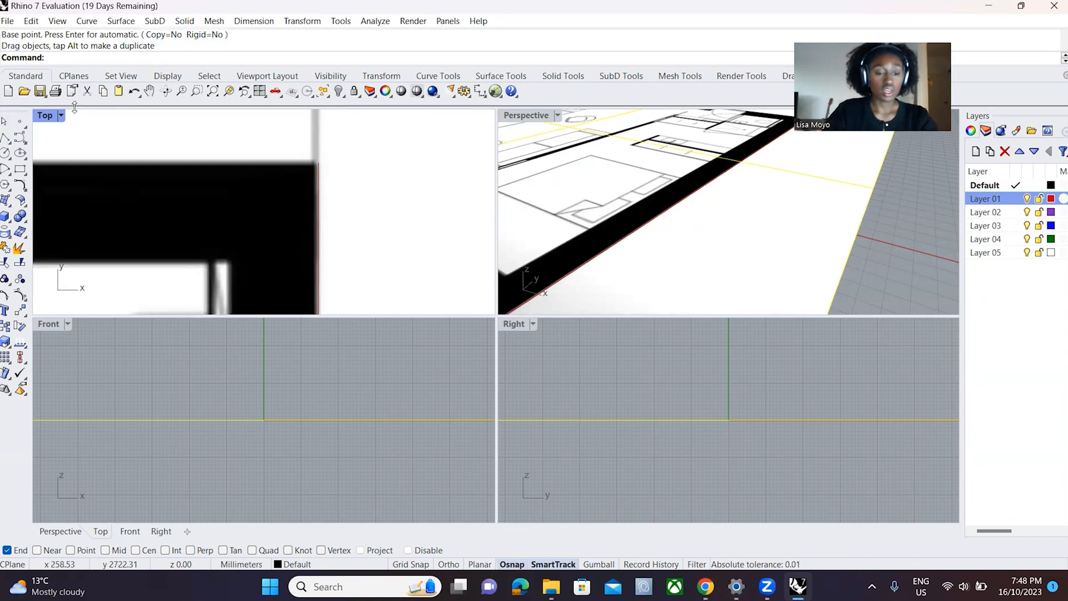
- Start scaling the floor plan surface again with the base point snapped to the reference line's upper end
{"action": "type", "text": "Scale"}
{"action": "key", "text": "Return"}
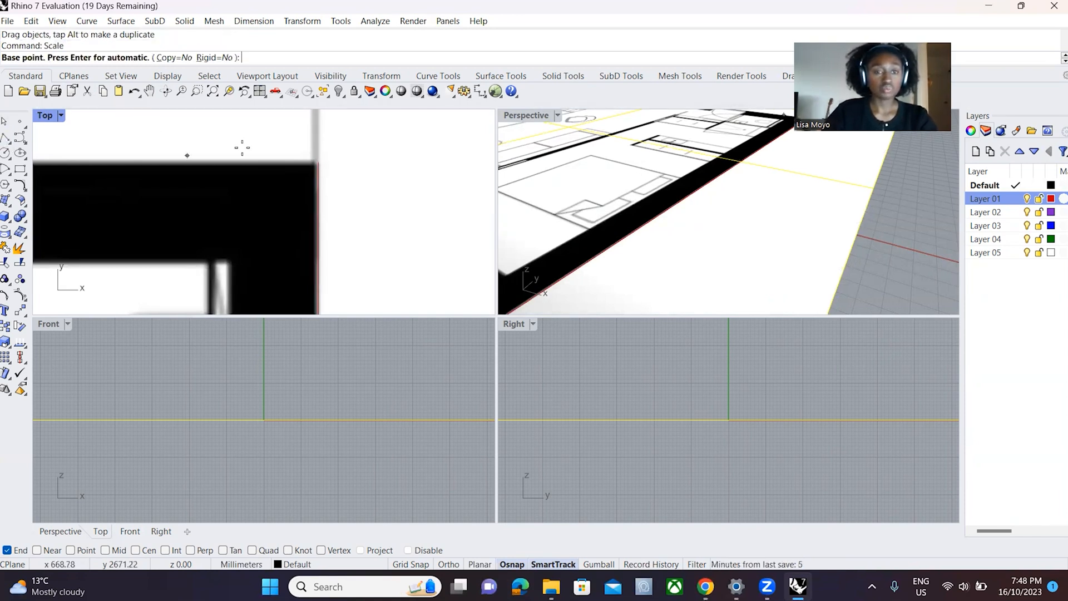
{"action": "left_click", "coordinate": [315, 162]}
- Scale the plan from the outer wall's lower-right corner to the reference line's lower end, 4000 mm below the base point
{"action": "scroll", "coordinate": [334, 133], "scroll_direction": "down", "scroll_amount": 5}
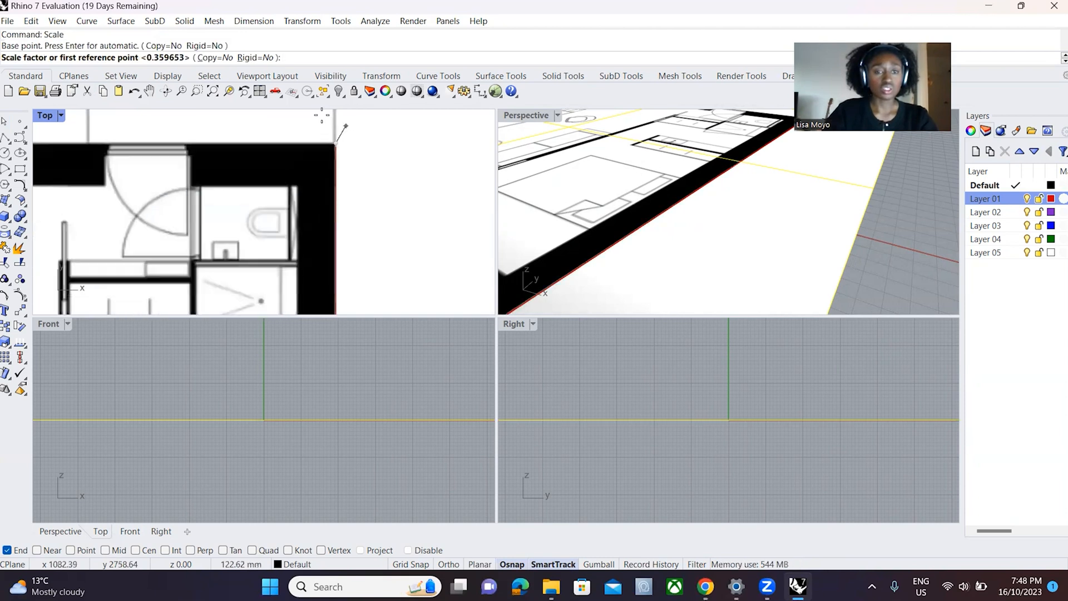
{"action": "scroll", "coordinate": [356, 262], "scroll_direction": "up", "scroll_amount": 10}
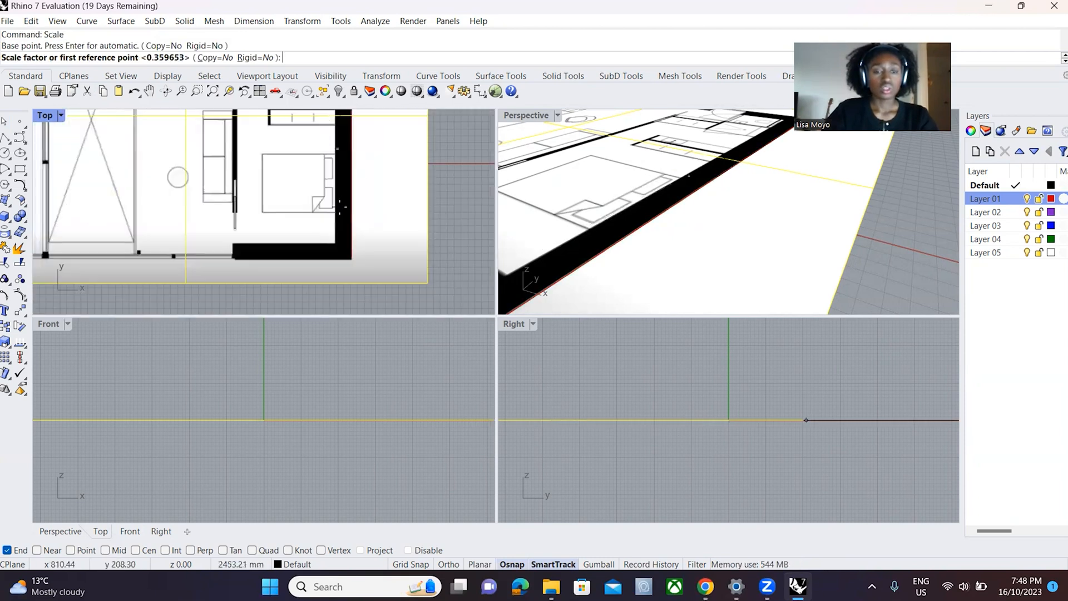
{"action": "scroll", "coordinate": [368, 255], "scroll_direction": "up", "scroll_amount": 4}
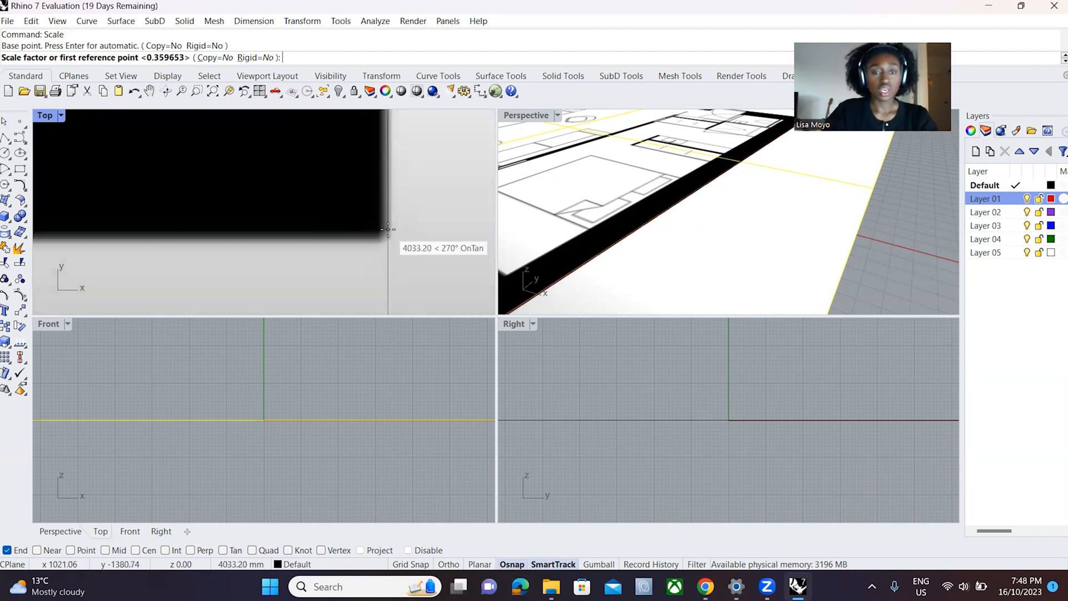
{"action": "left_click", "coordinate": [388, 233]}
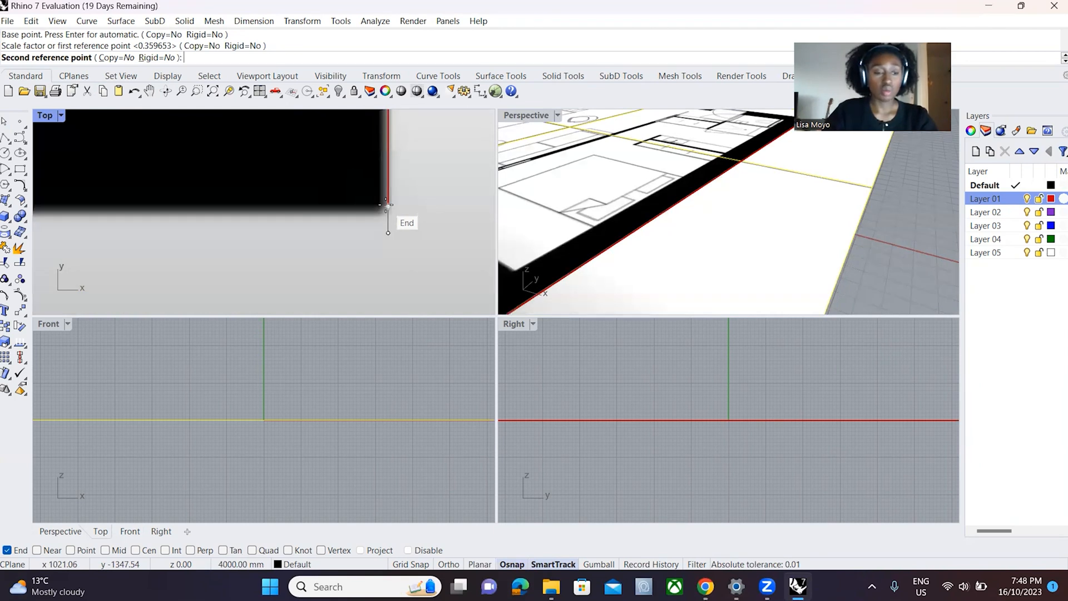
{"action": "left_click", "coordinate": [387, 205]}
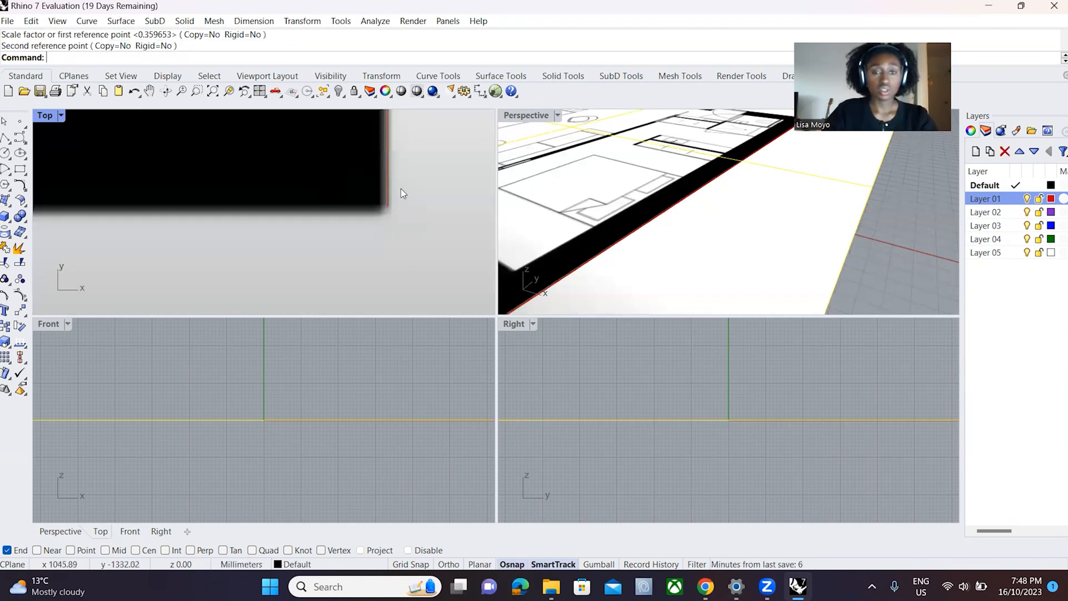
{"action": "scroll", "coordinate": [399, 227], "scroll_direction": "down", "scroll_amount": 8}
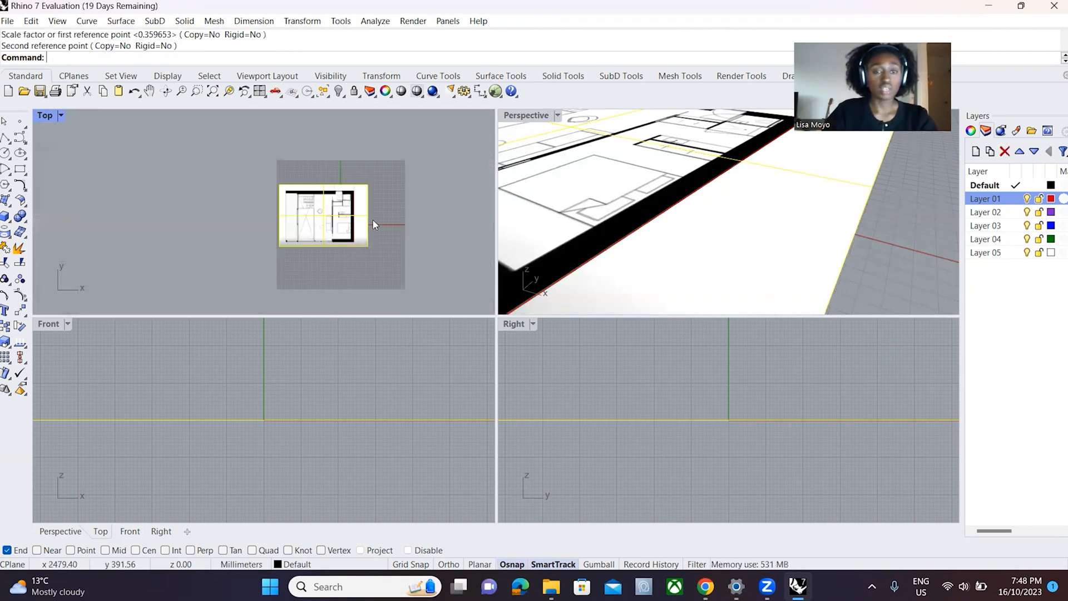
{"action": "scroll", "coordinate": [376, 225], "scroll_direction": "up", "scroll_amount": 13}
{"action": "scroll", "coordinate": [340, 189], "scroll_direction": "down", "scroll_amount": 9}
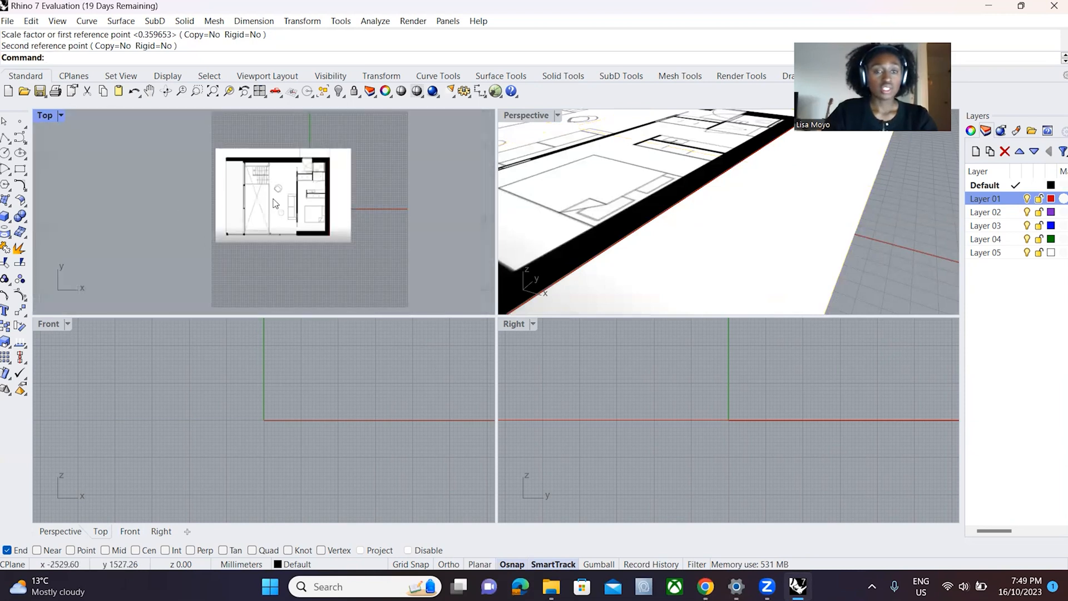
{"action": "scroll", "coordinate": [323, 173], "scroll_direction": "up", "scroll_amount": 3}
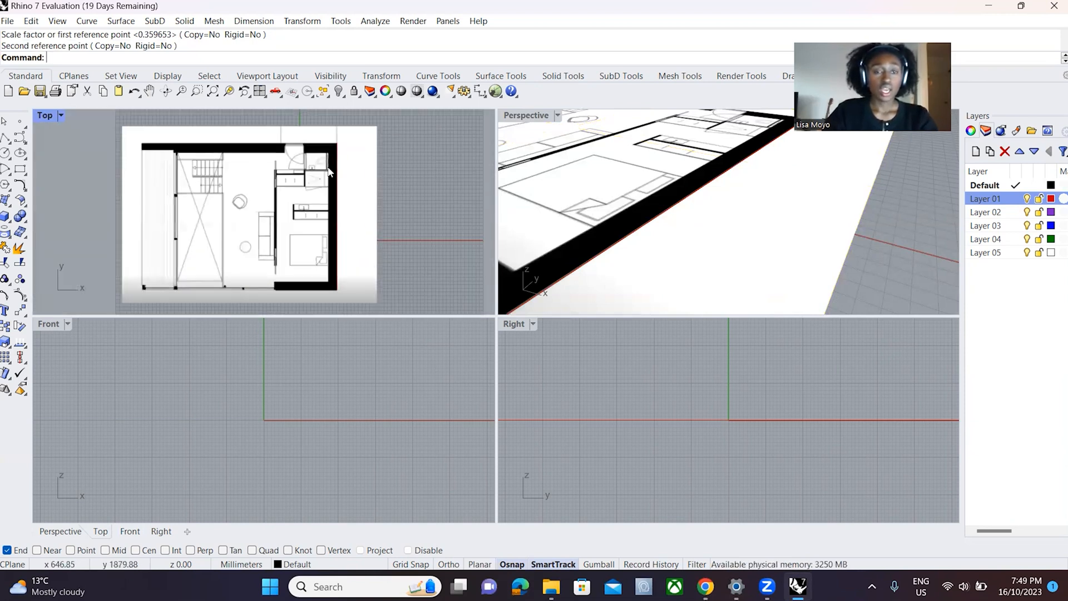